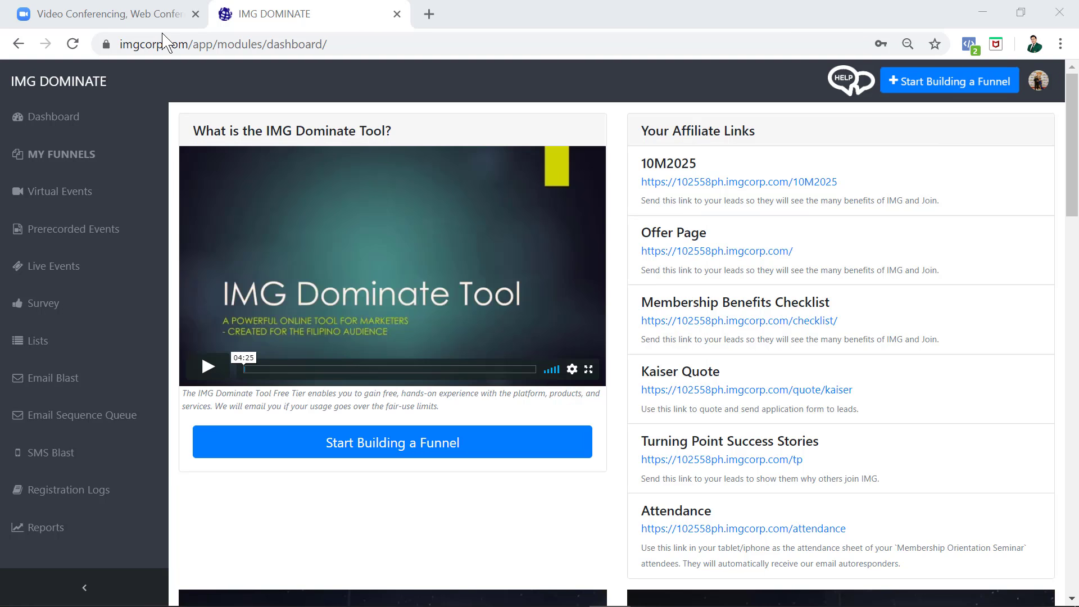
# - Start a new Zoom meeting from the No Registration webinar template
pyautogui.click(129, 24)
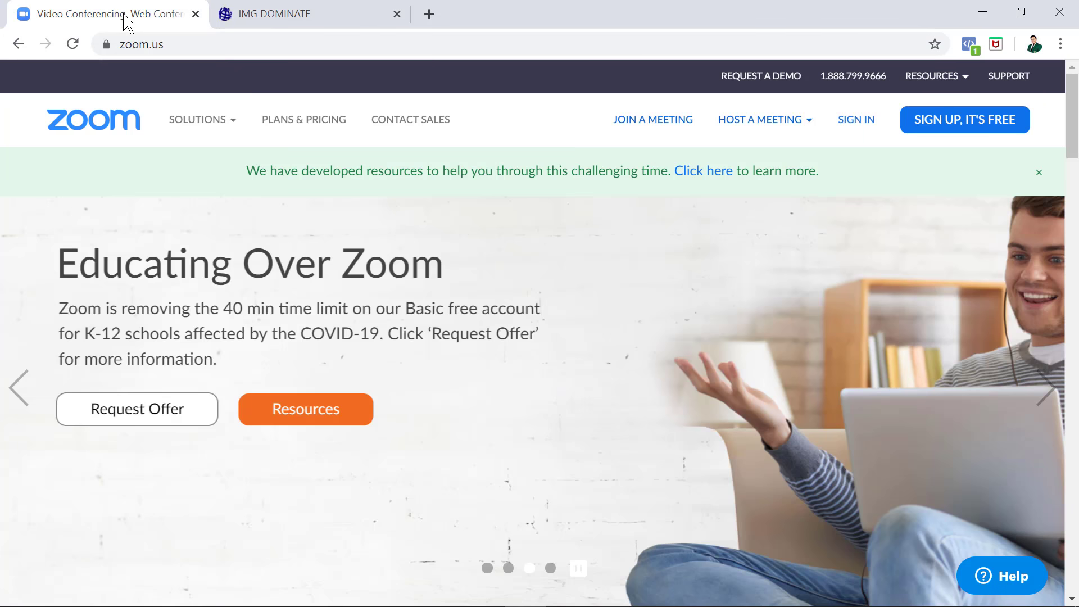
pyautogui.click(854, 116)
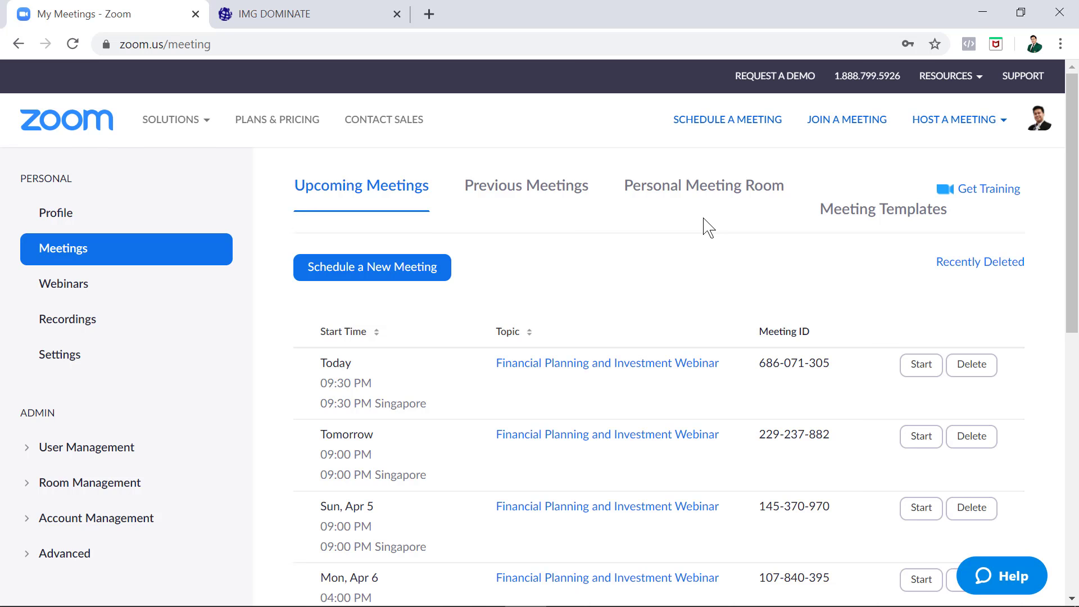
pyautogui.click(866, 211)
pyautogui.click(433, 416)
pyautogui.scroll(-5, 448, 306)
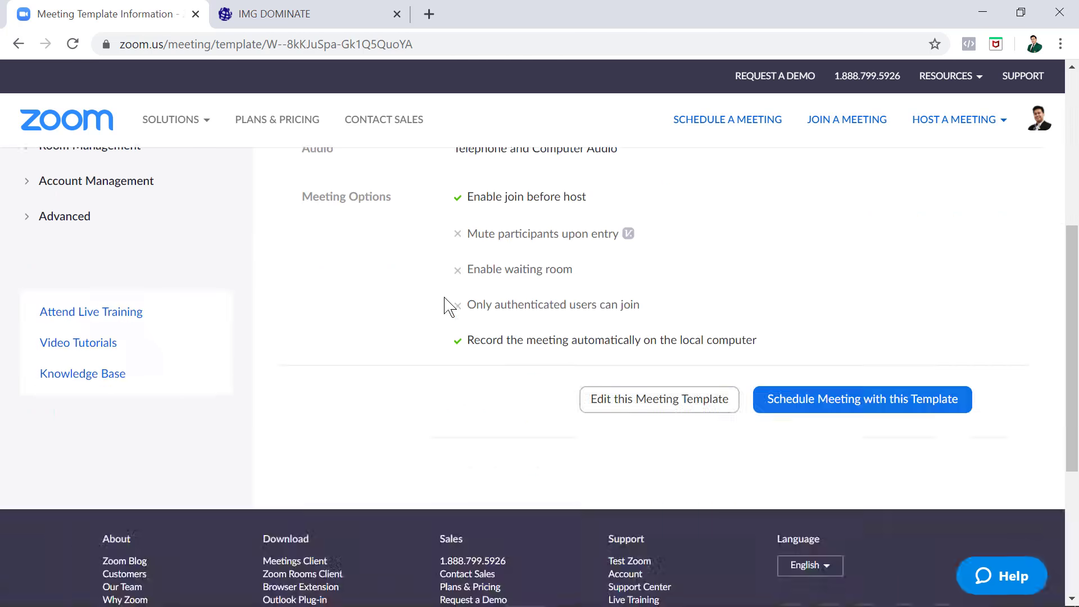
pyautogui.click(862, 399)
# - Set the Financial Planning and Investment Webinar start time to 2:40 AM and save it
pyautogui.scroll(-2, 794, 294)
pyautogui.click(627, 387)
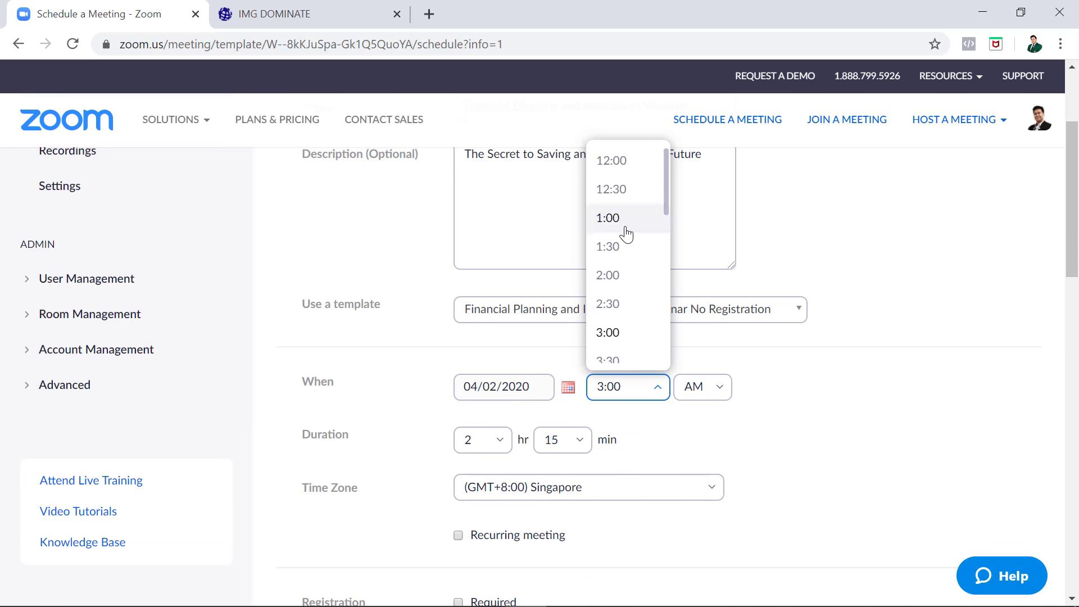
pyautogui.doubleClick(614, 386)
pyautogui.write('2:40')
pyautogui.scroll(-10, 773, 429)
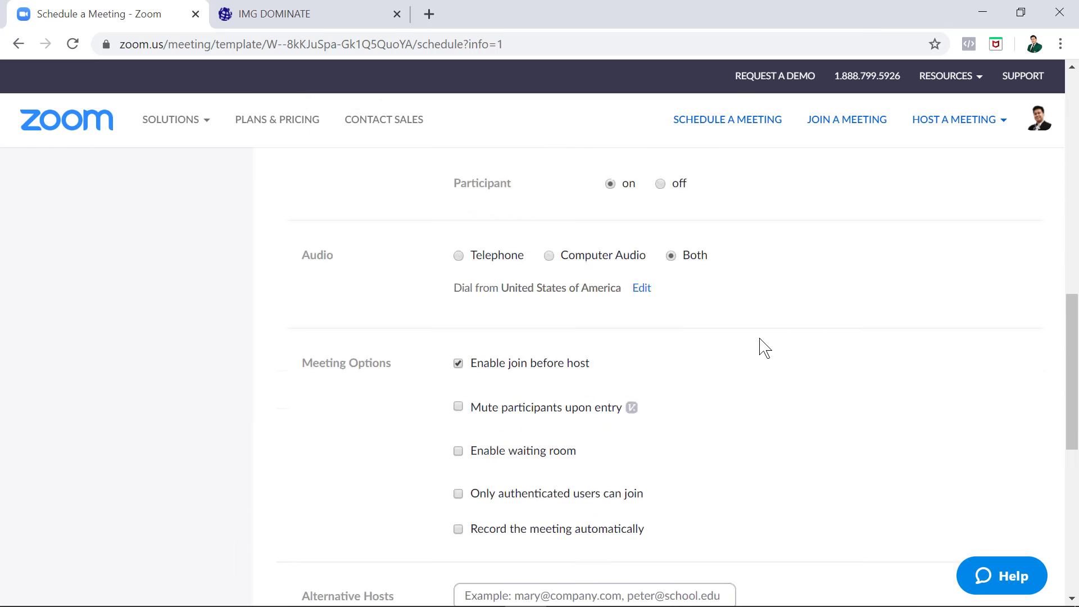
pyautogui.scroll(10, 718, 340)
pyautogui.scroll(-15, 718, 339)
pyautogui.click(484, 358)
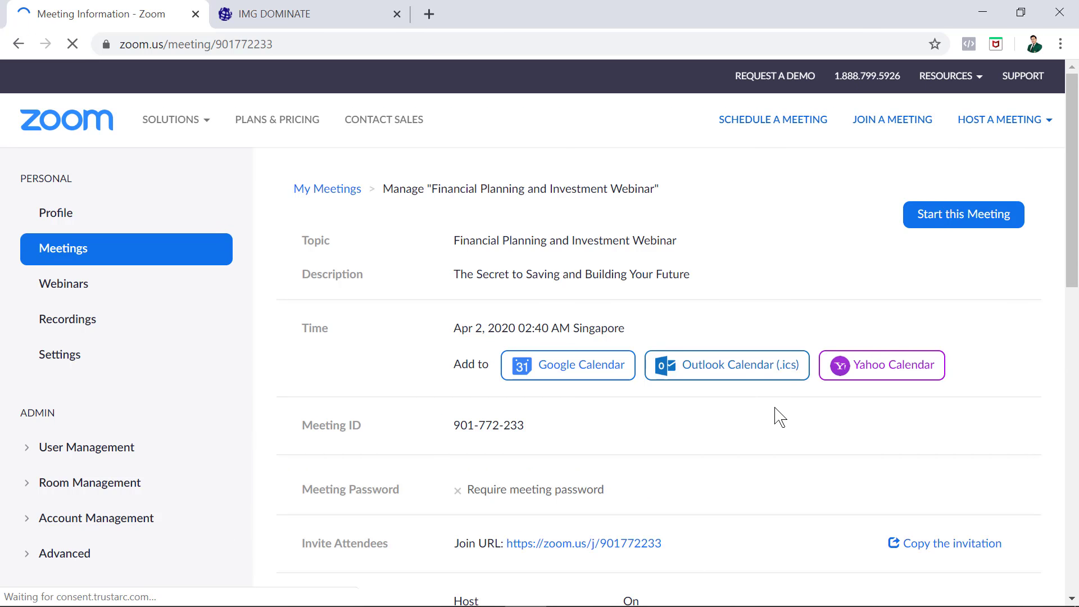
# - Select the saved webinar's join URL on its Zoom meeting page
pyautogui.scroll(-3, 771, 444)
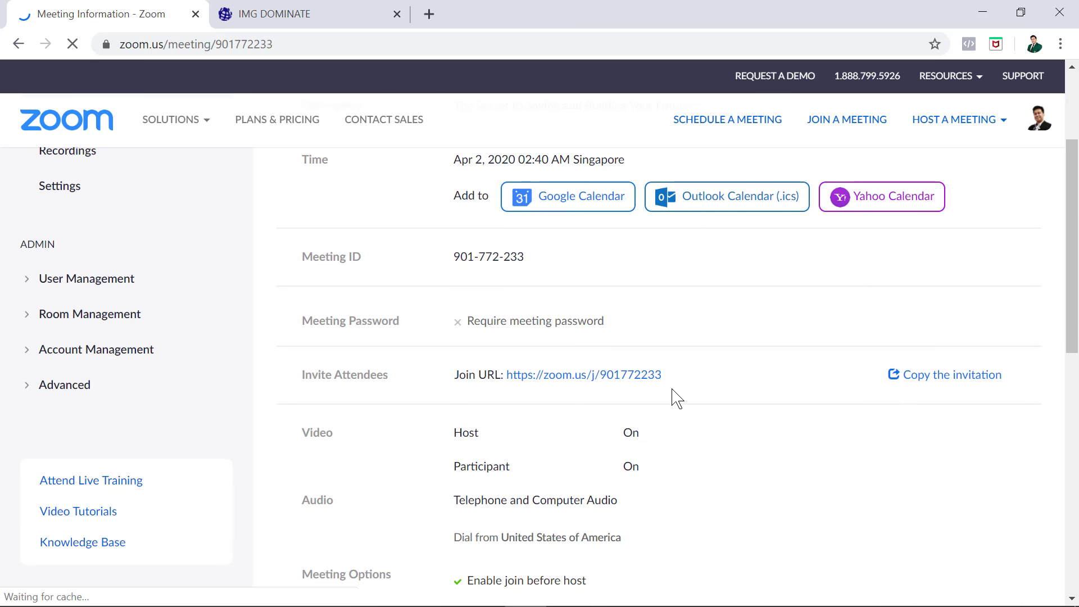
pyautogui.moveTo(664, 375); pyautogui.dragTo(507, 376)
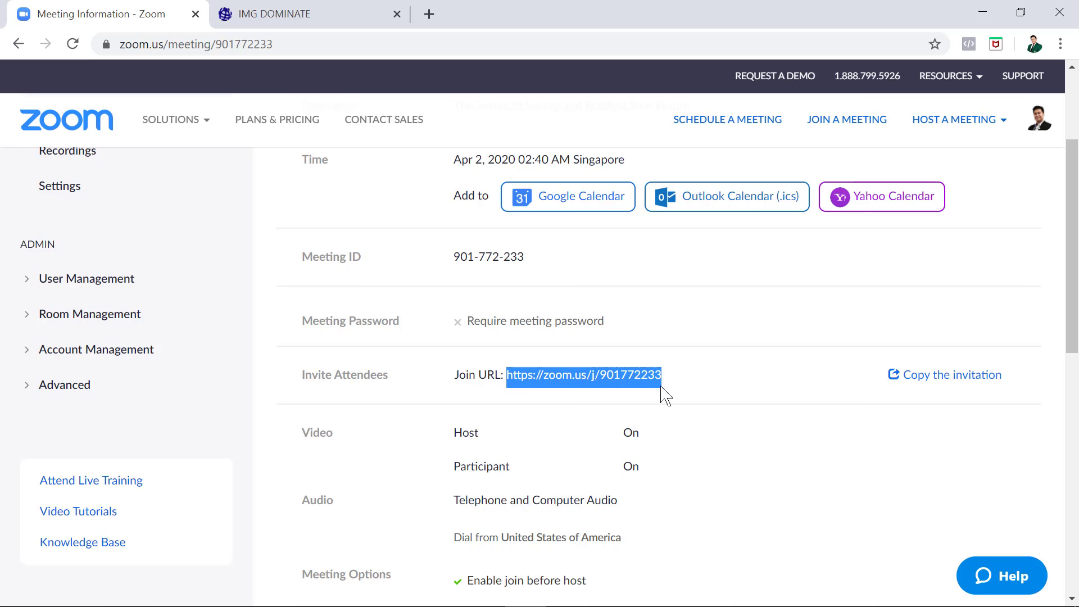
pyautogui.click(314, 14)
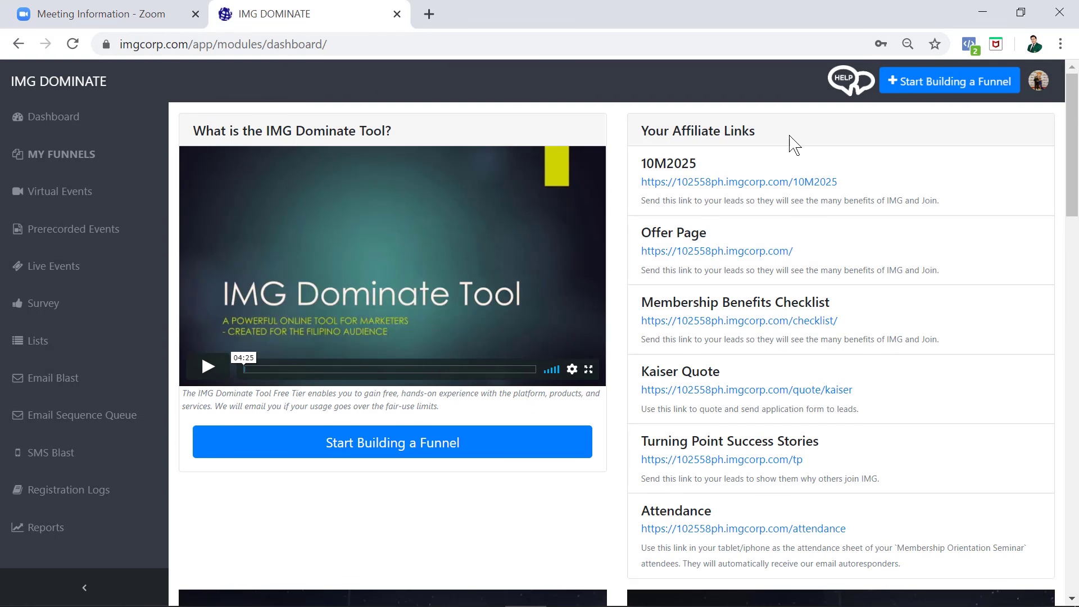
# - Add a new live webinar and give it a name with 20200402
pyautogui.click(68, 203)
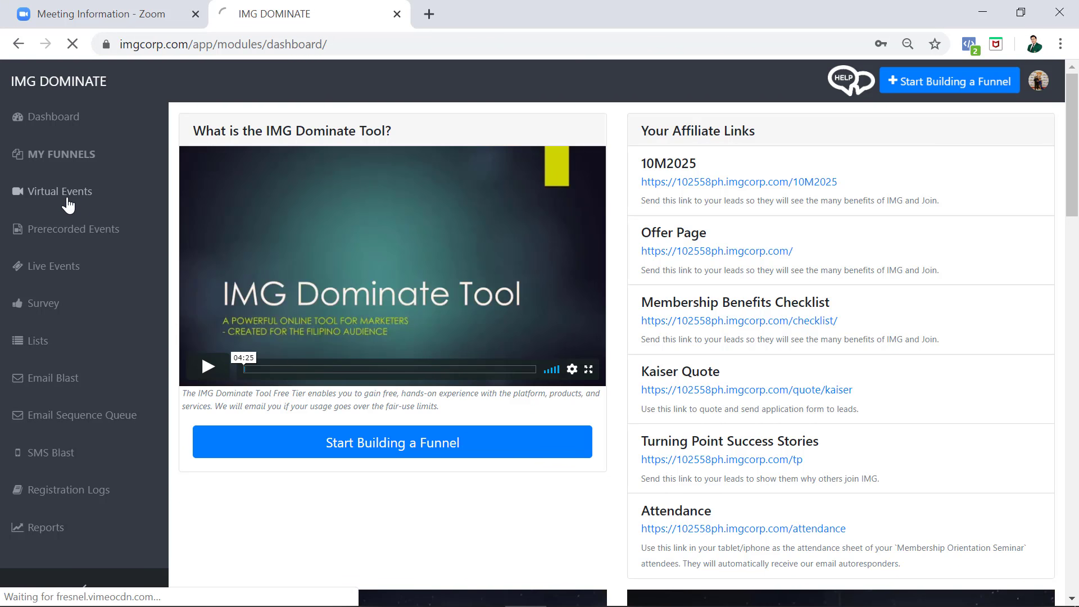
pyautogui.scroll(-8, 631, 365)
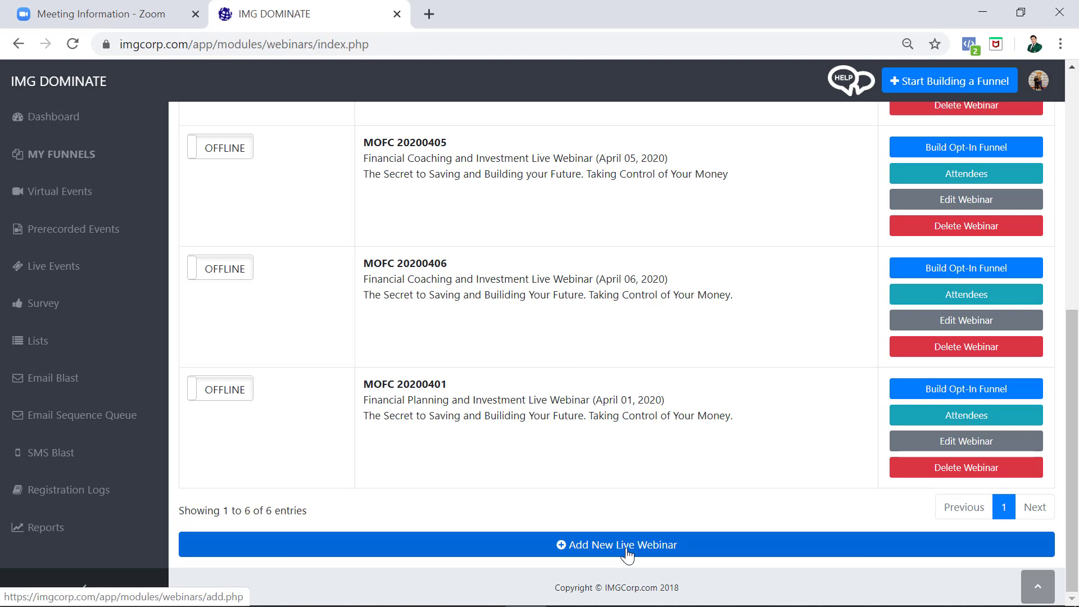
pyautogui.click(627, 556)
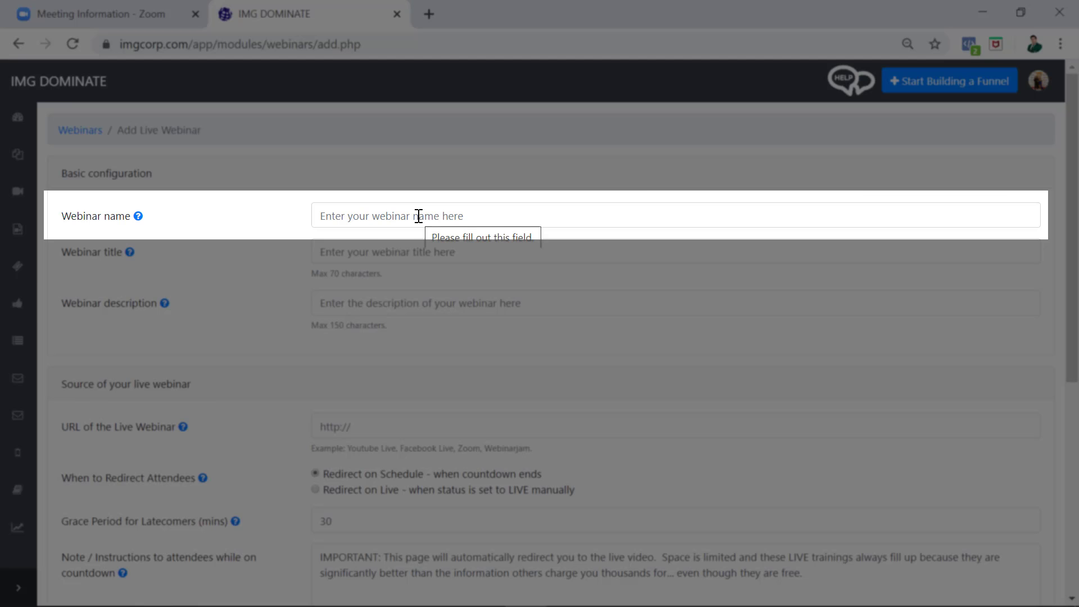
pyautogui.click(418, 217)
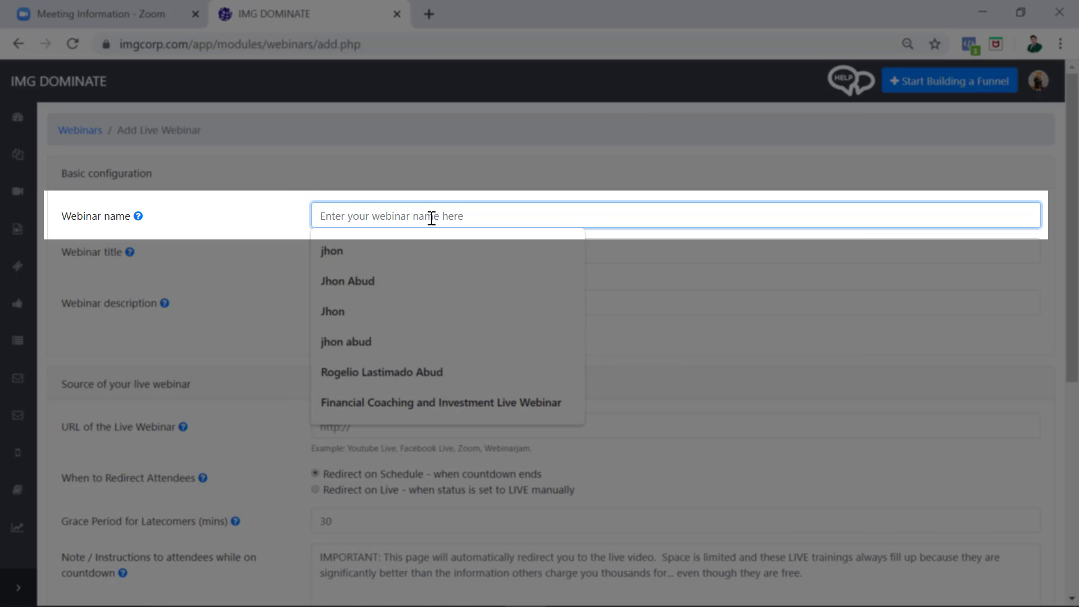
pyautogui.click(424, 403)
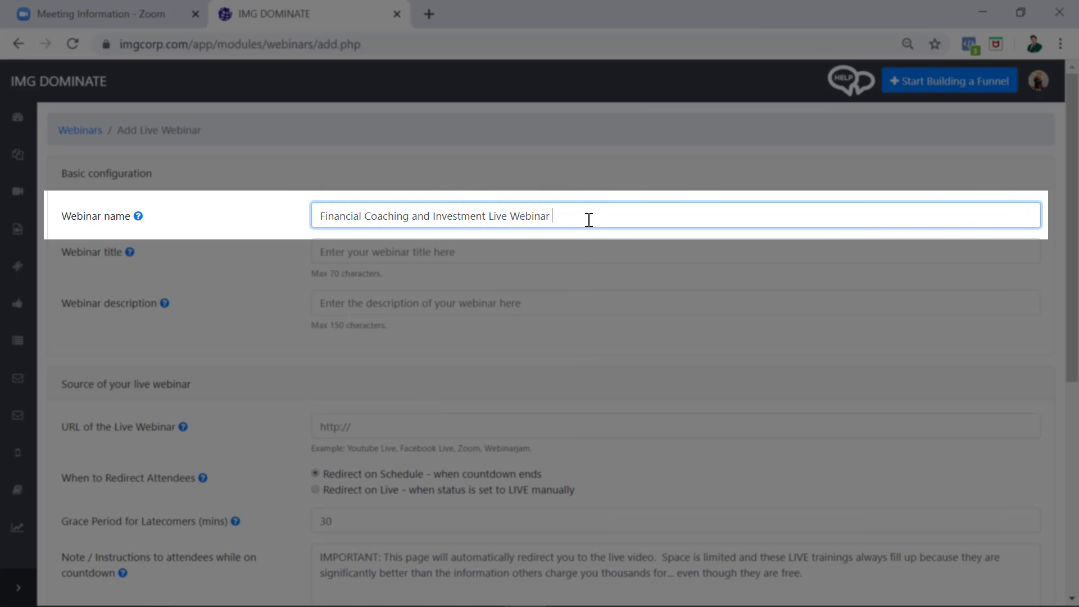
pyautogui.write('20200402')
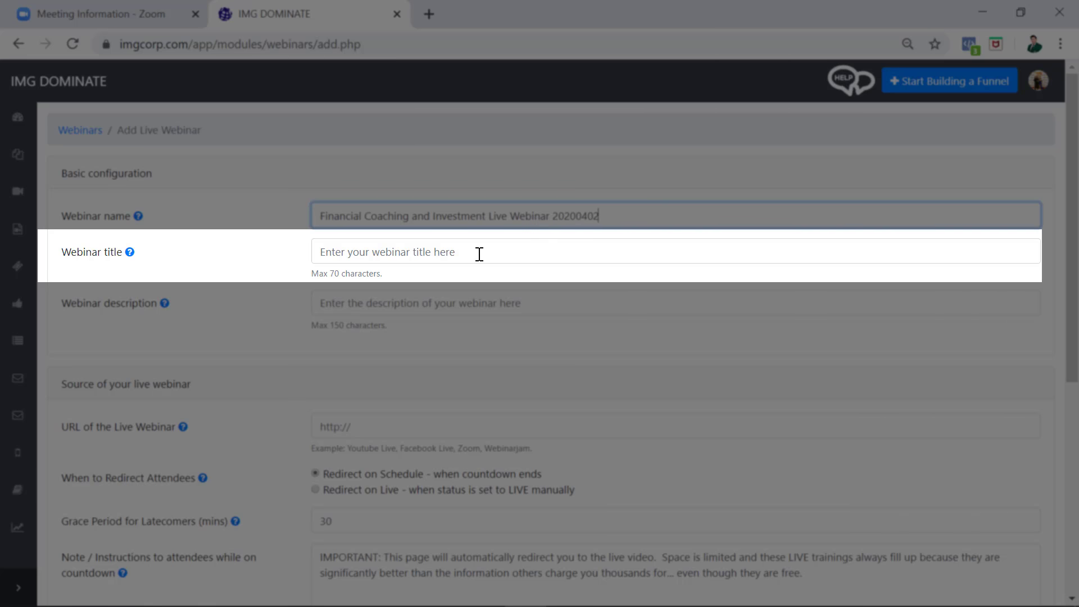
# - Title the webinar 'The Secret to Saving and Building your Future' without the author credit
pyautogui.click(479, 254)
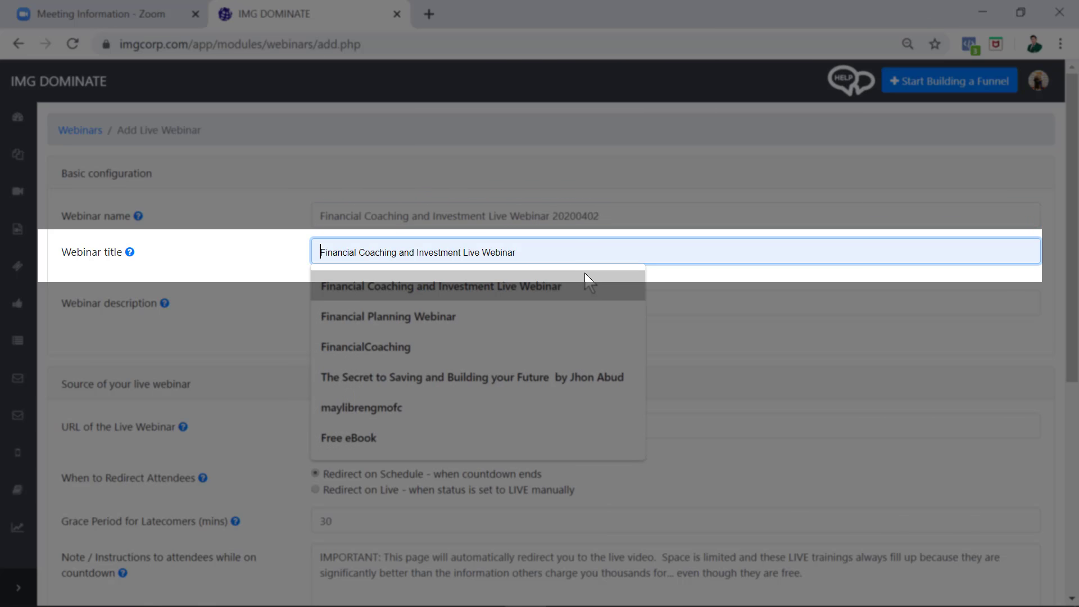
pyautogui.click(491, 379)
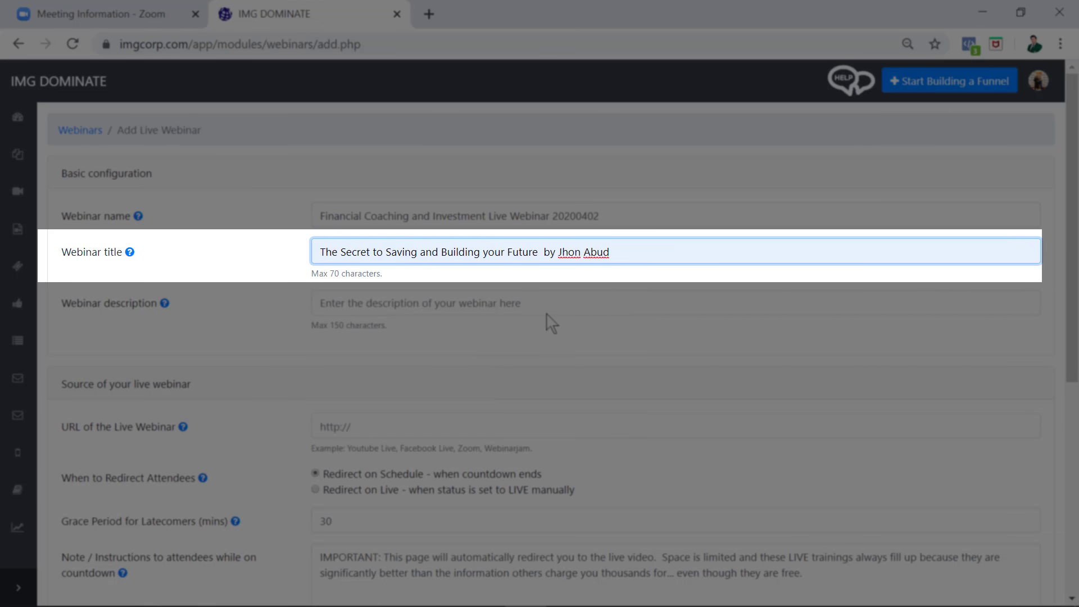
pyautogui.moveTo(618, 254); pyautogui.dragTo(539, 254)
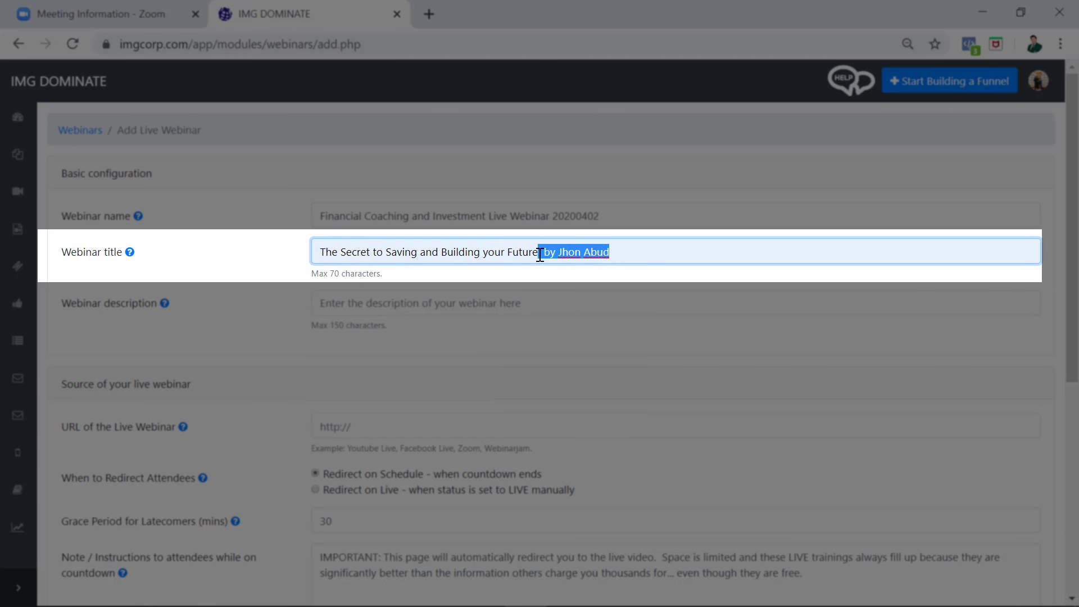
pyautogui.press('BackSpace')
# - Set the webinar description to 'Upgrade Your Financial Life'
pyautogui.click(401, 307)
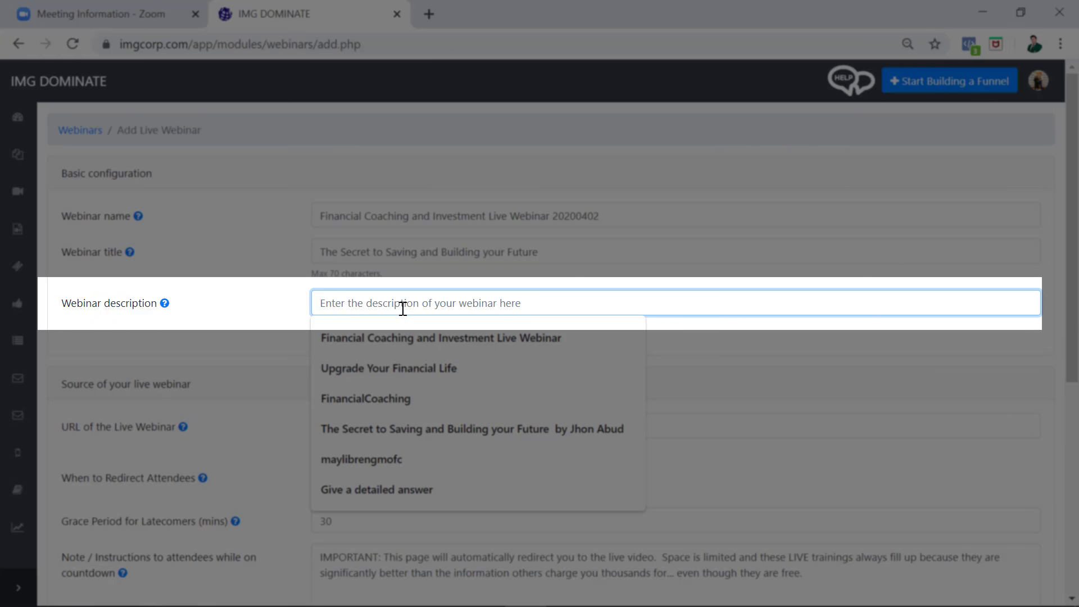
pyautogui.write('T')
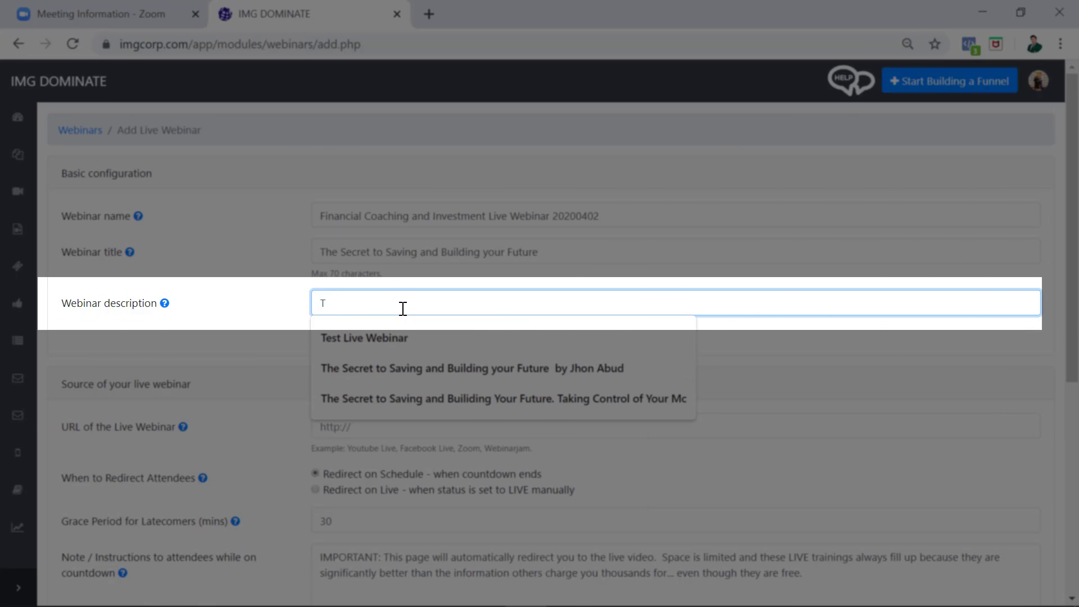
pyautogui.write('he')
pyautogui.press('BackSpace')
pyautogui.press('BackSpace')
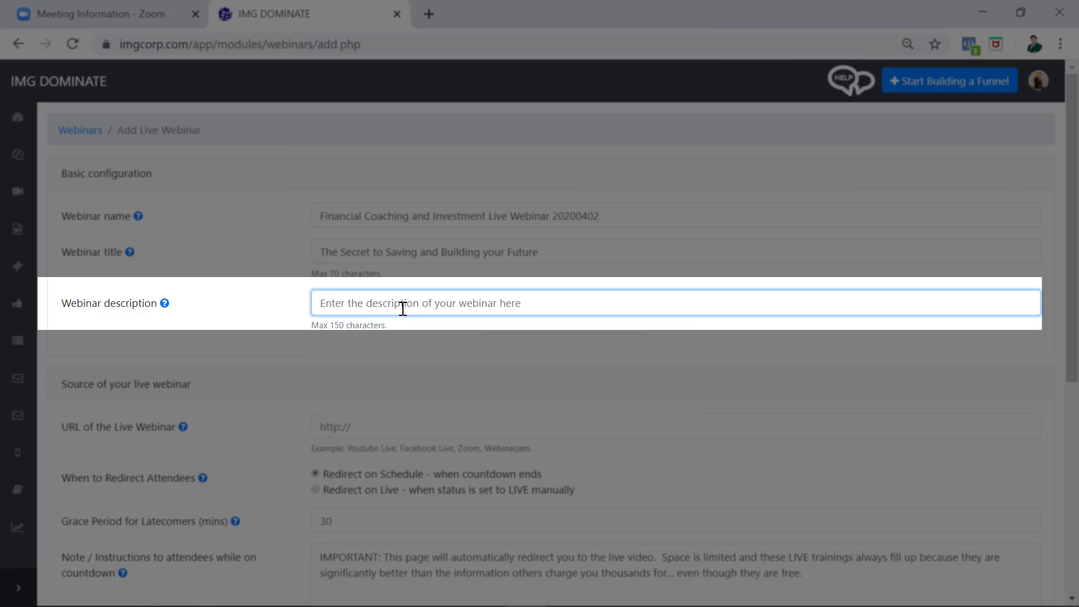
pyautogui.write('How')
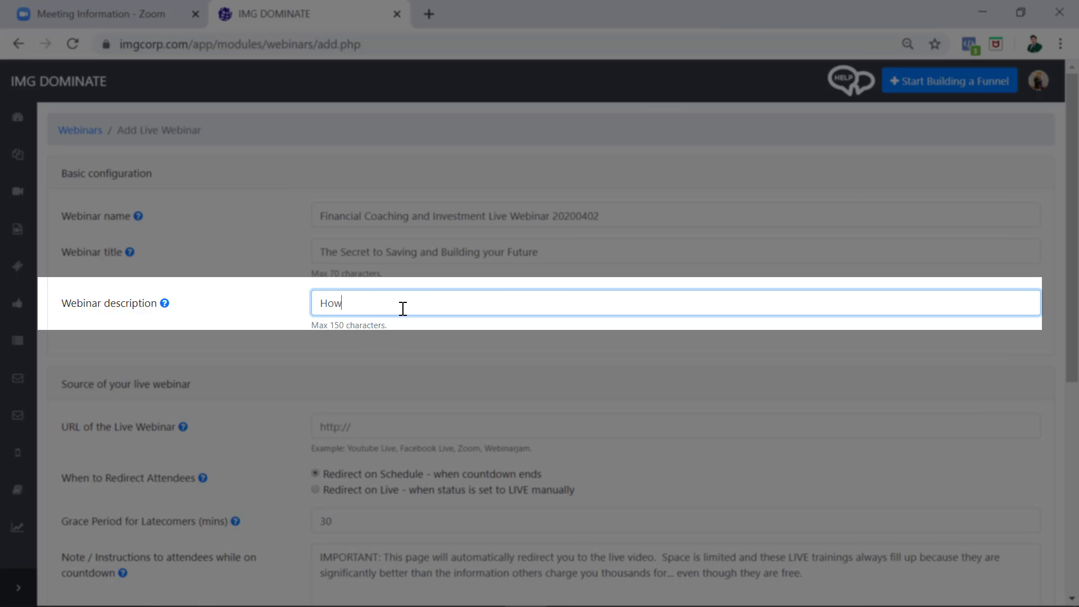
pyautogui.press('BackSpace')
pyautogui.press('BackSpace')
pyautogui.press('BackSpace')
pyautogui.click(337, 328)
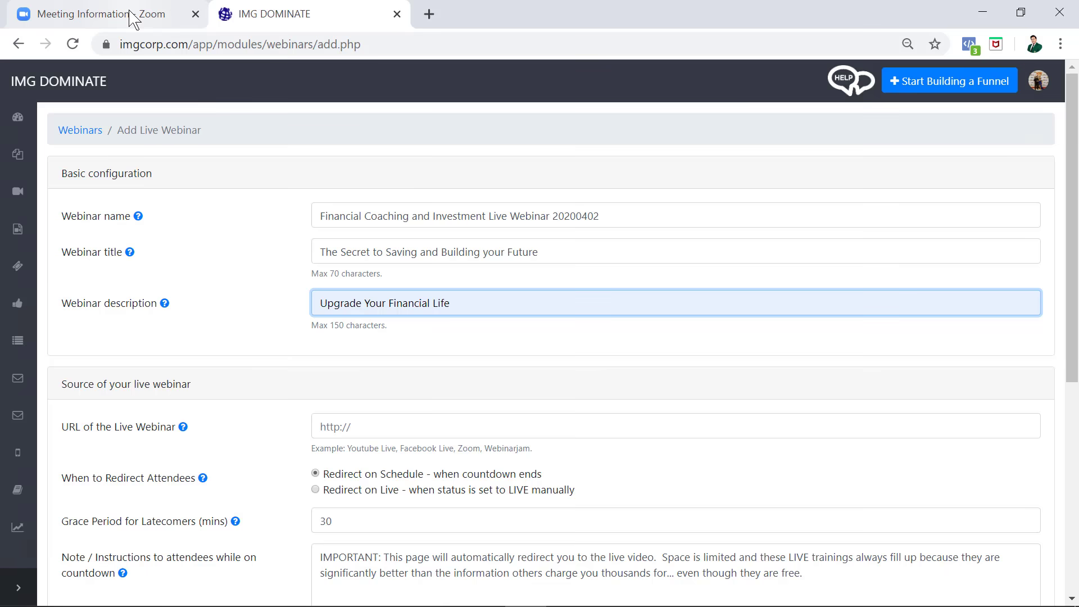
# - Paste the Zoom join URL into the webinar's URL of the Live Webinar field
pyautogui.click(143, 10)
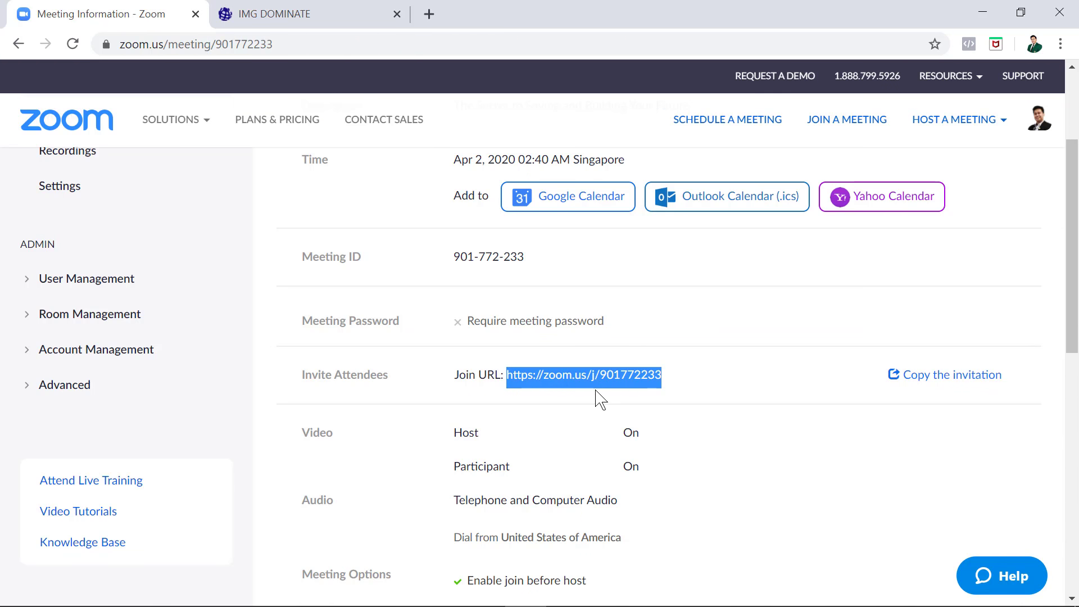
pyautogui.click(267, 17)
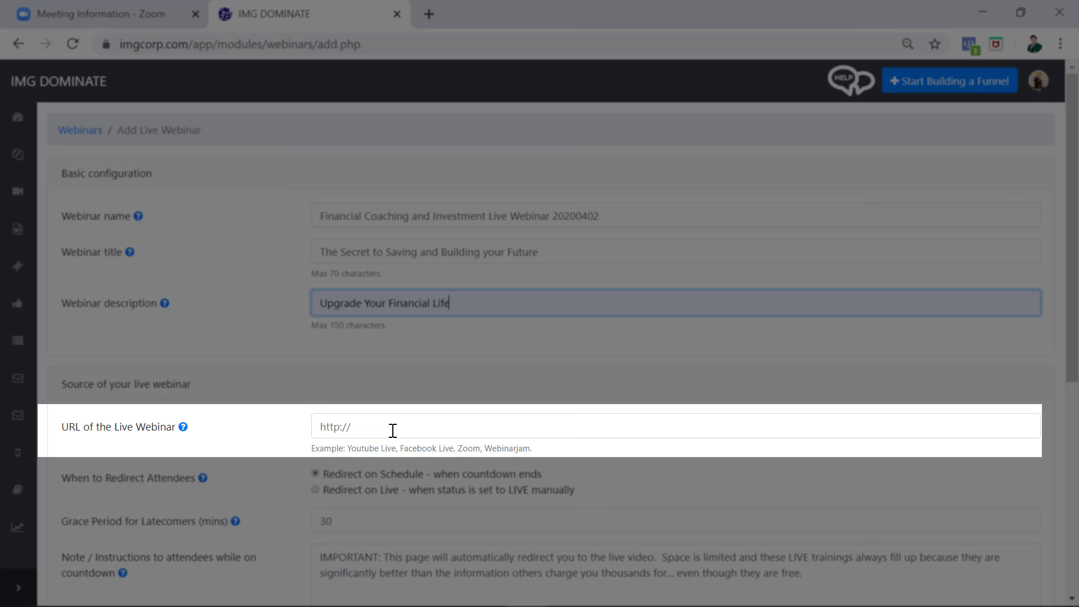
pyautogui.click(392, 431)
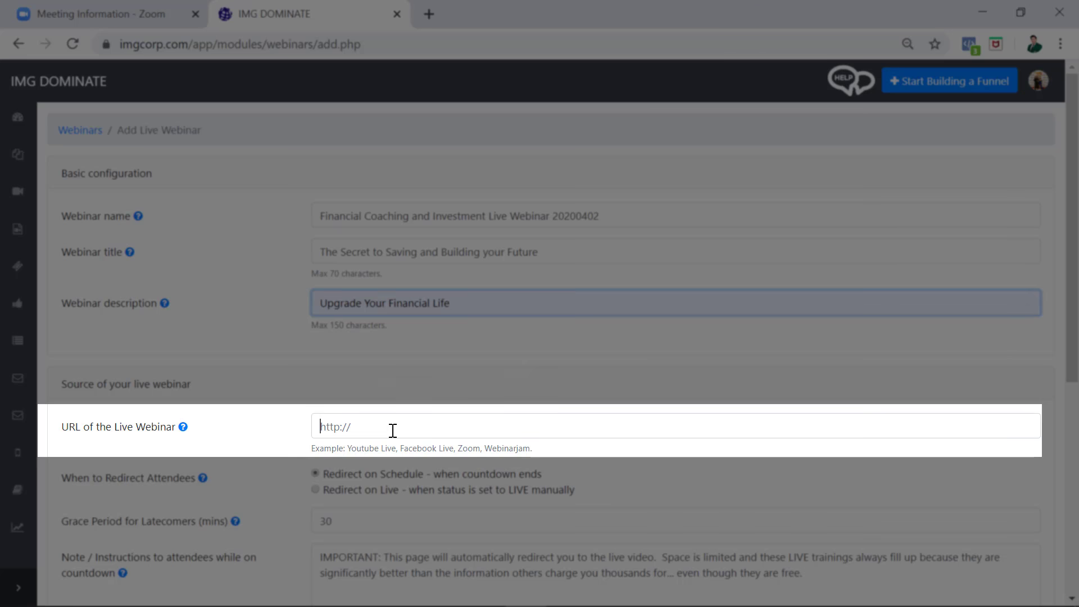
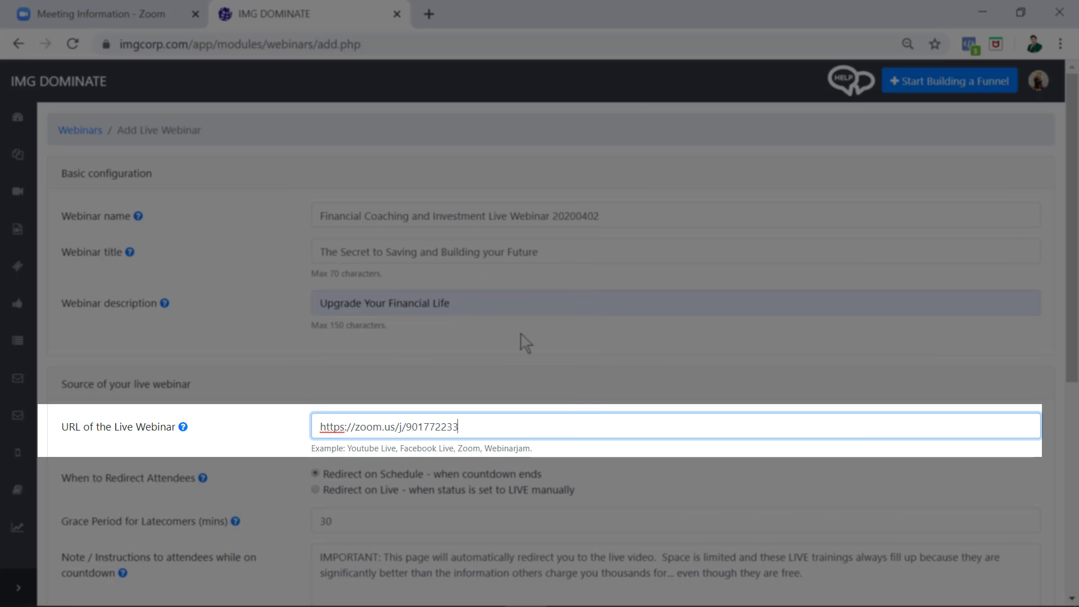
pyautogui.scroll(-5, 528, 331)
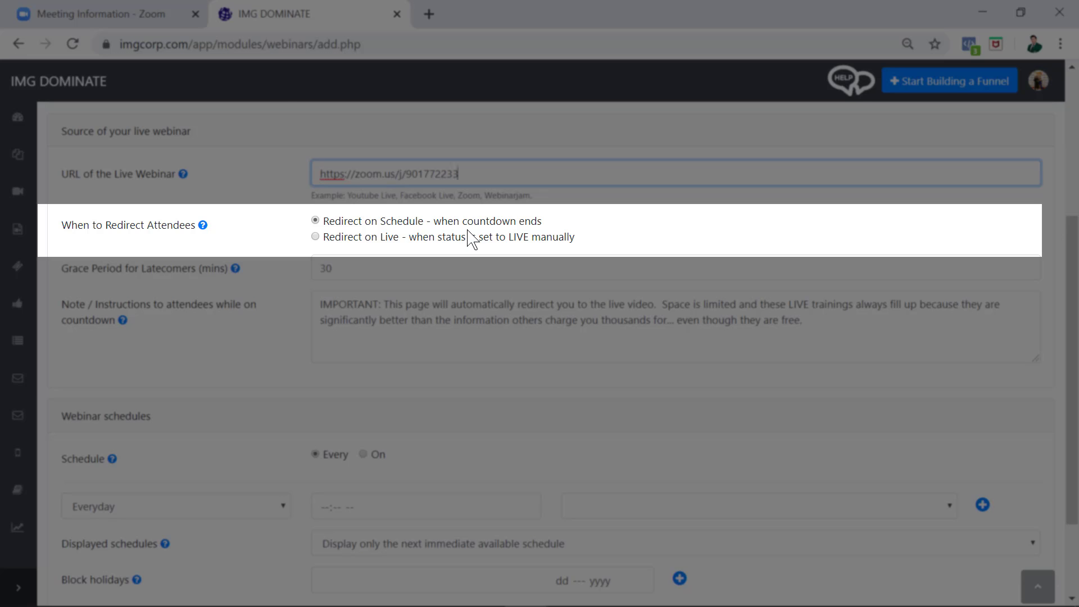
# - Turn scheduling on and pick 02 Apr 2020 as the webinar date
pyautogui.click(373, 269)
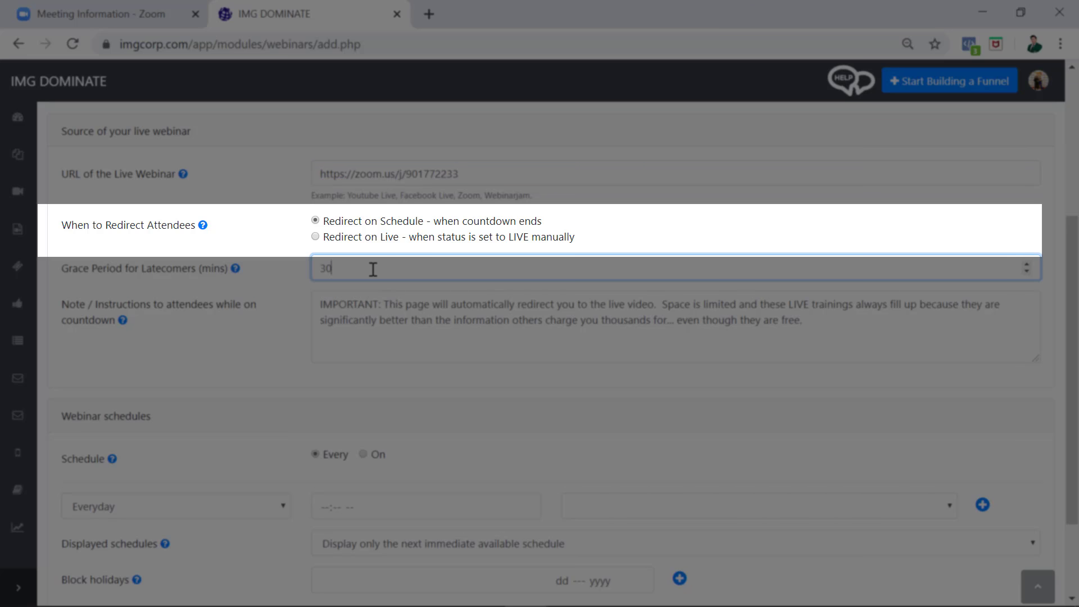
pyautogui.scroll(-2, 257, 346)
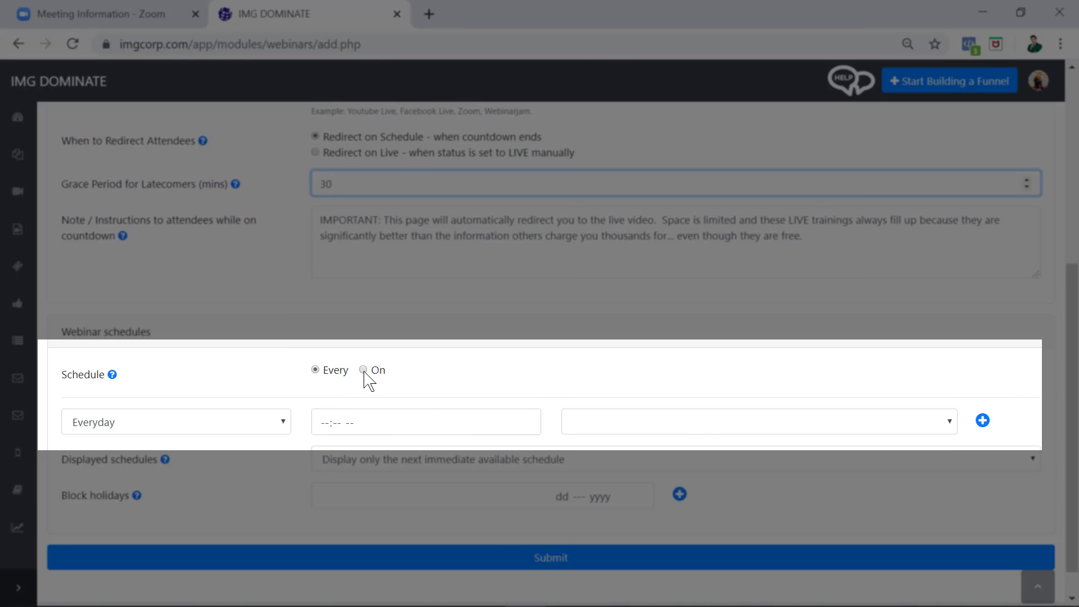
pyautogui.click(363, 370)
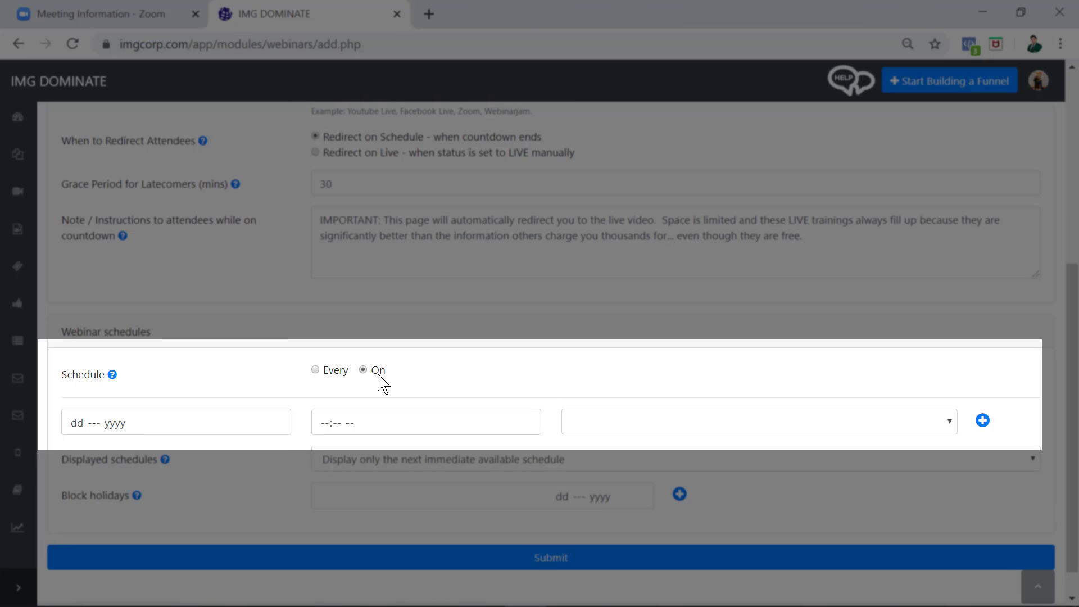
pyautogui.click(276, 422)
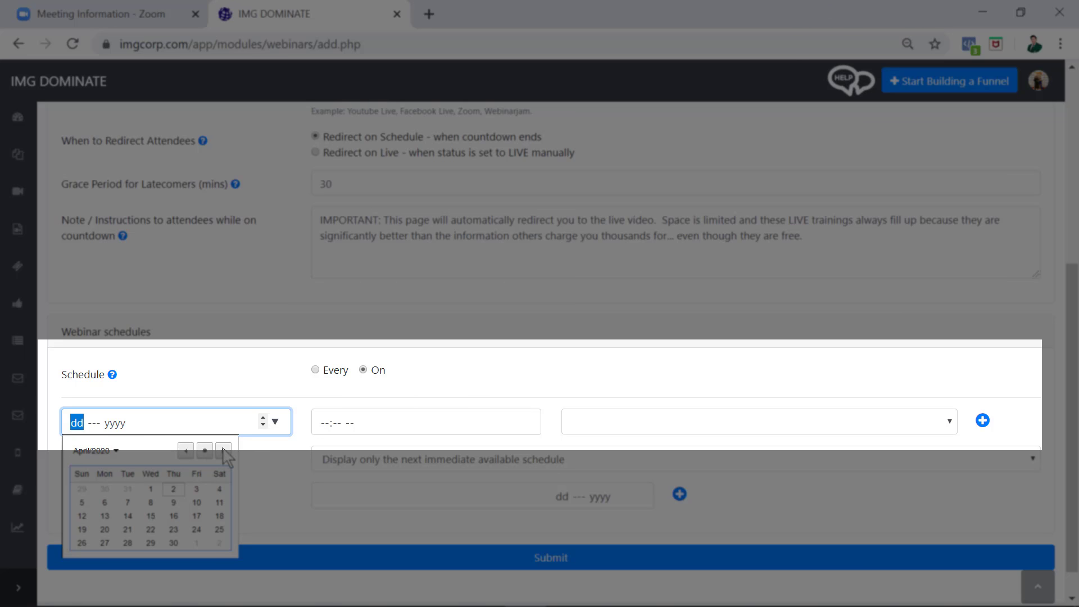
pyautogui.click(173, 489)
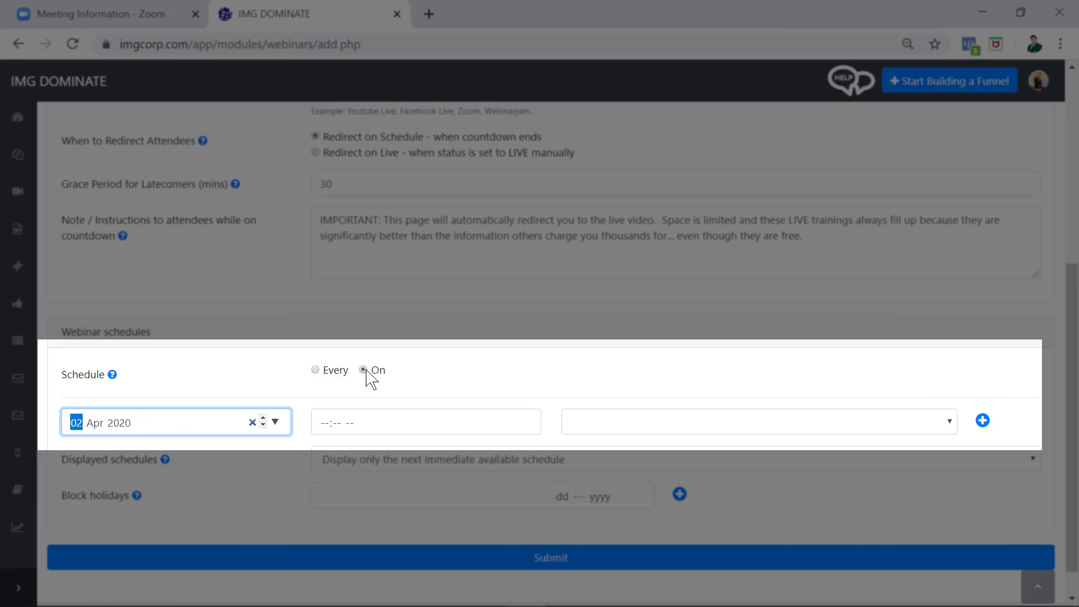
pyautogui.click(275, 422)
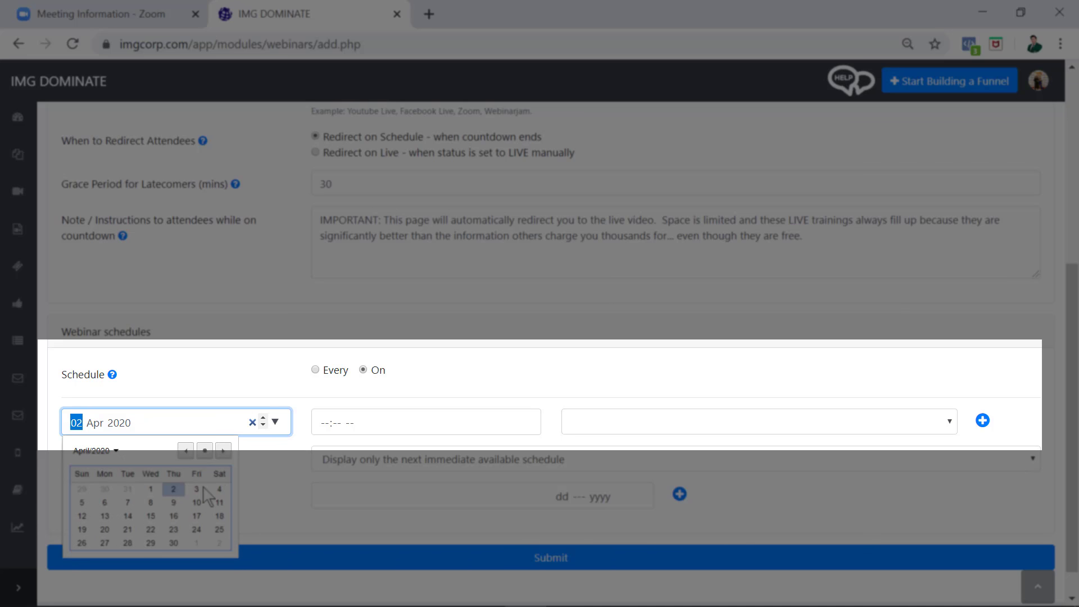
pyautogui.click(175, 494)
# - Enter 02:40 AM as the start time, matching the Zoom meeting
pyautogui.click(328, 432)
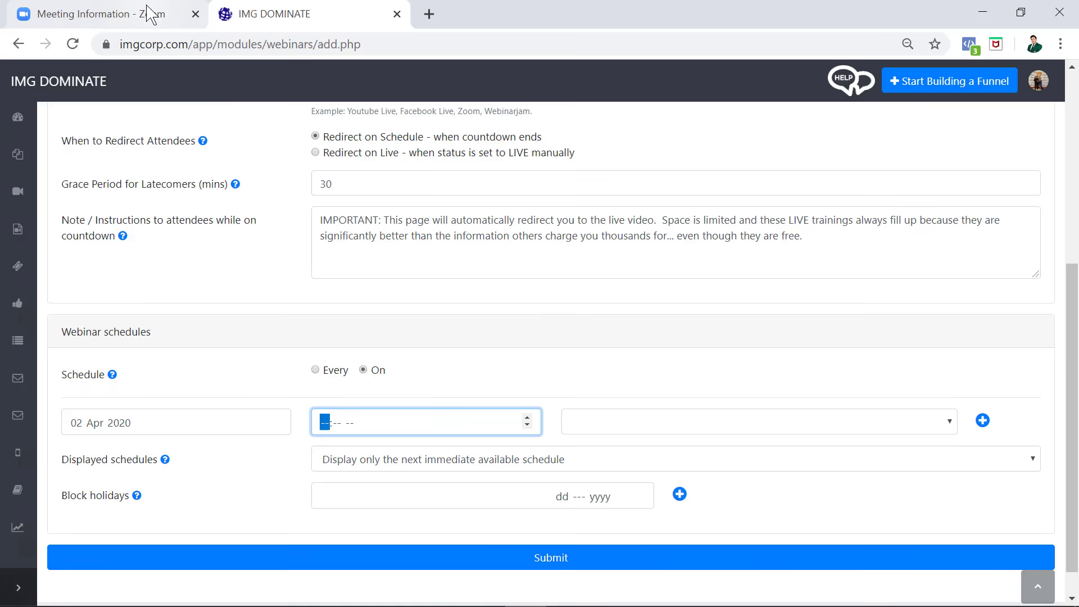
pyautogui.click(150, 13)
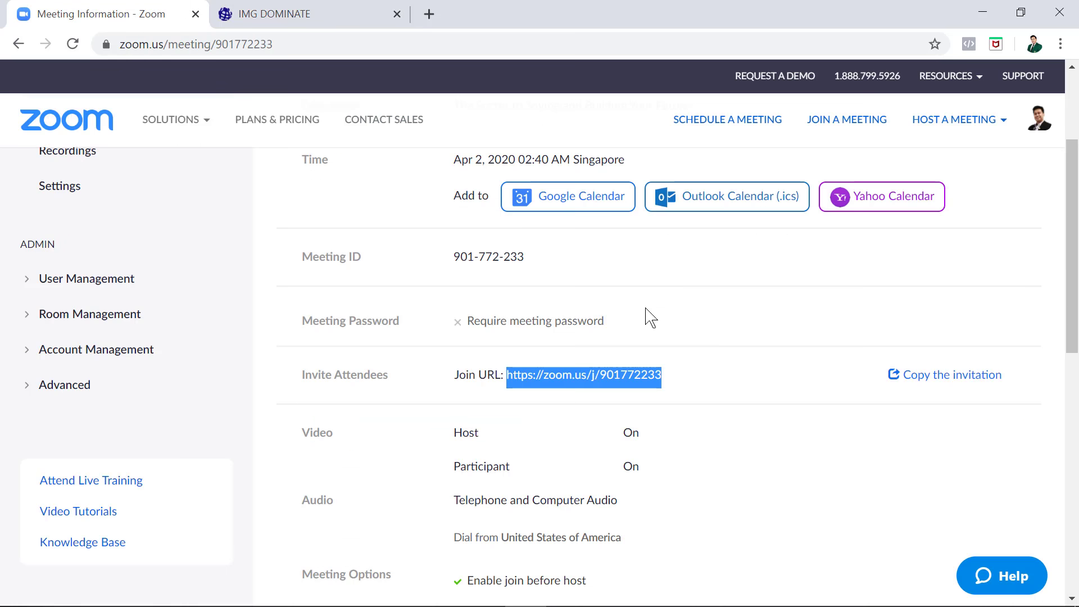
pyautogui.scroll(3, 650, 319)
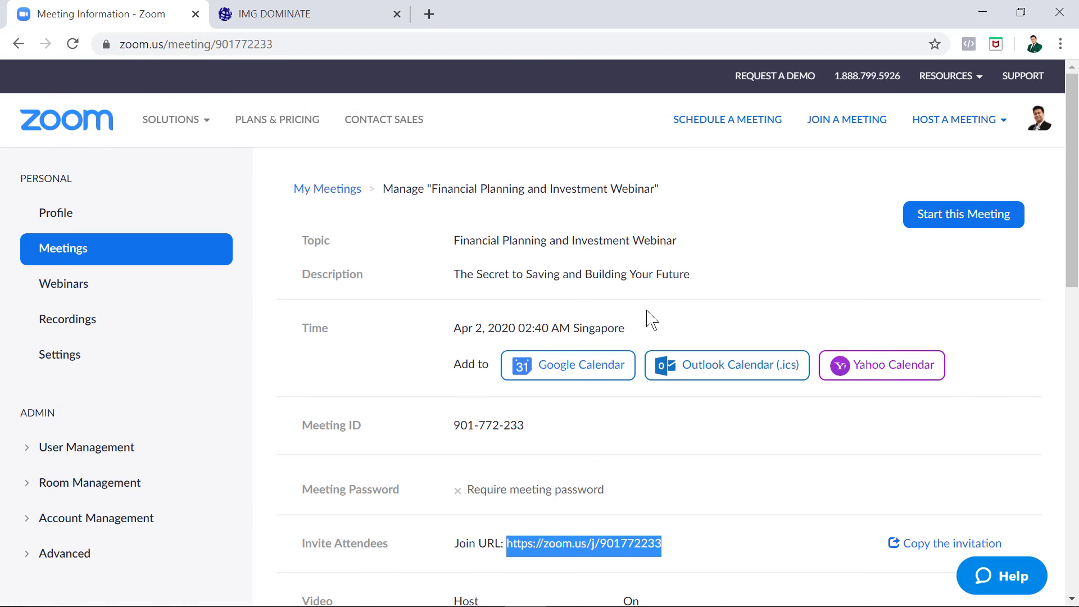
pyautogui.click(323, 21)
pyautogui.write('0204')
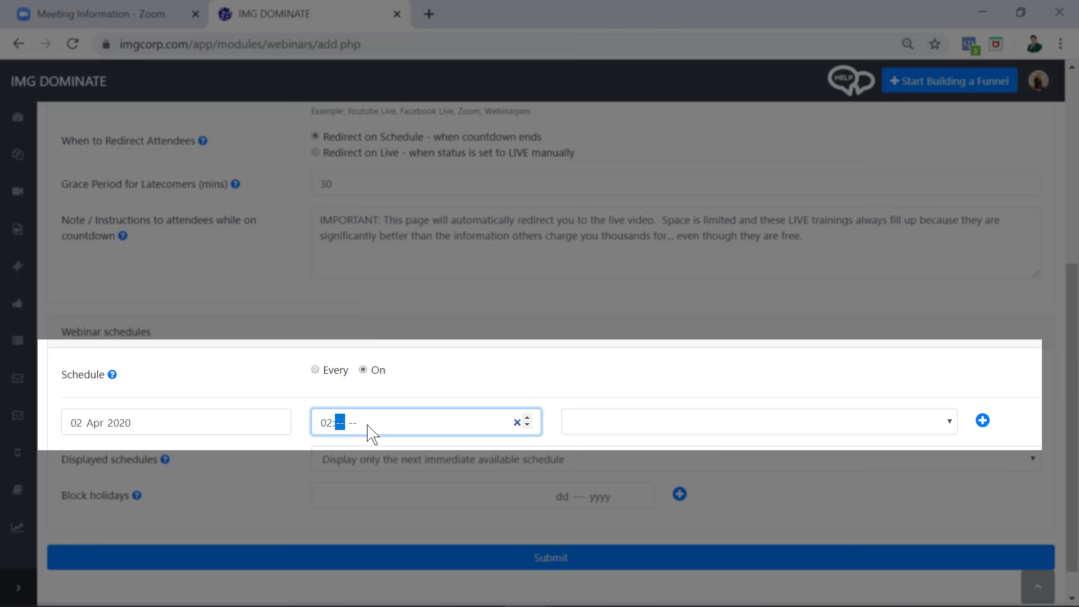
pyautogui.write('40')
# - Choose the Philippines, Manila time zone and add the schedule entry
pyautogui.click(583, 436)
pyautogui.write('phil')
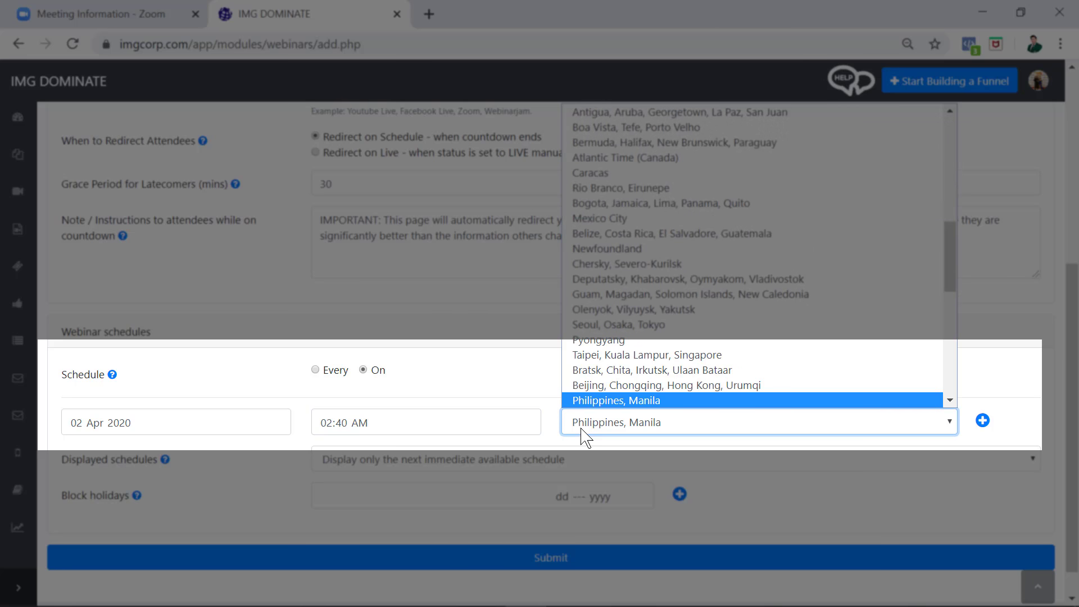
pyautogui.press('Return')
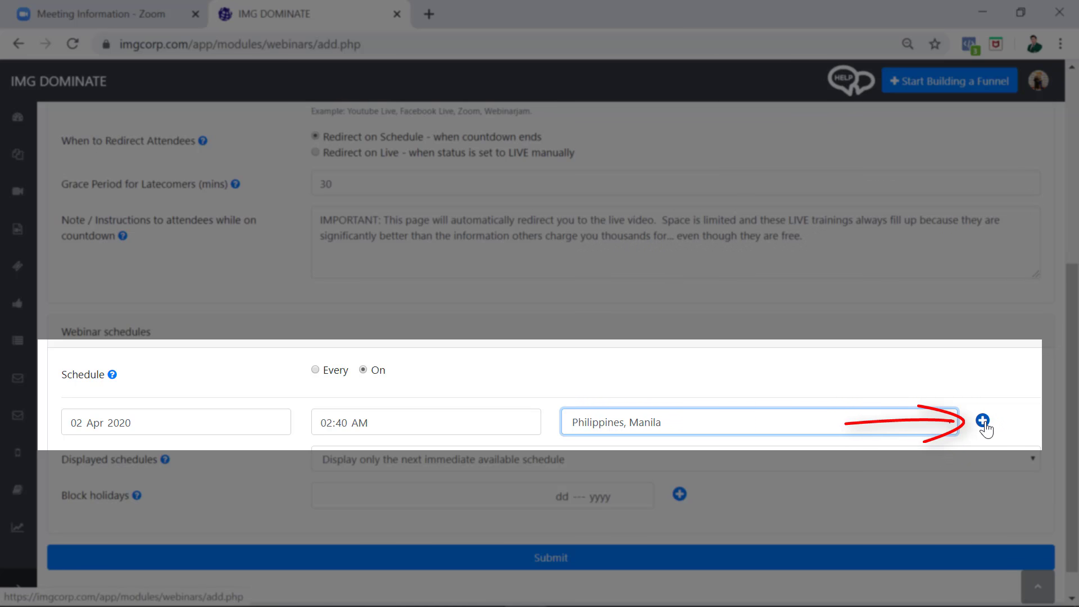
pyautogui.click(983, 422)
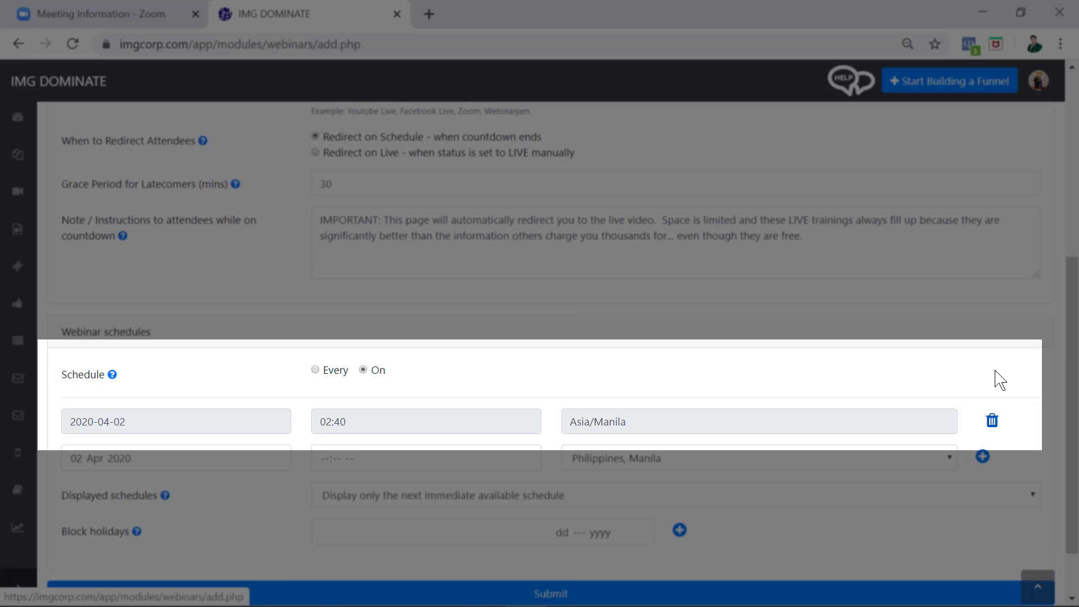
pyautogui.scroll(-2, 1014, 404)
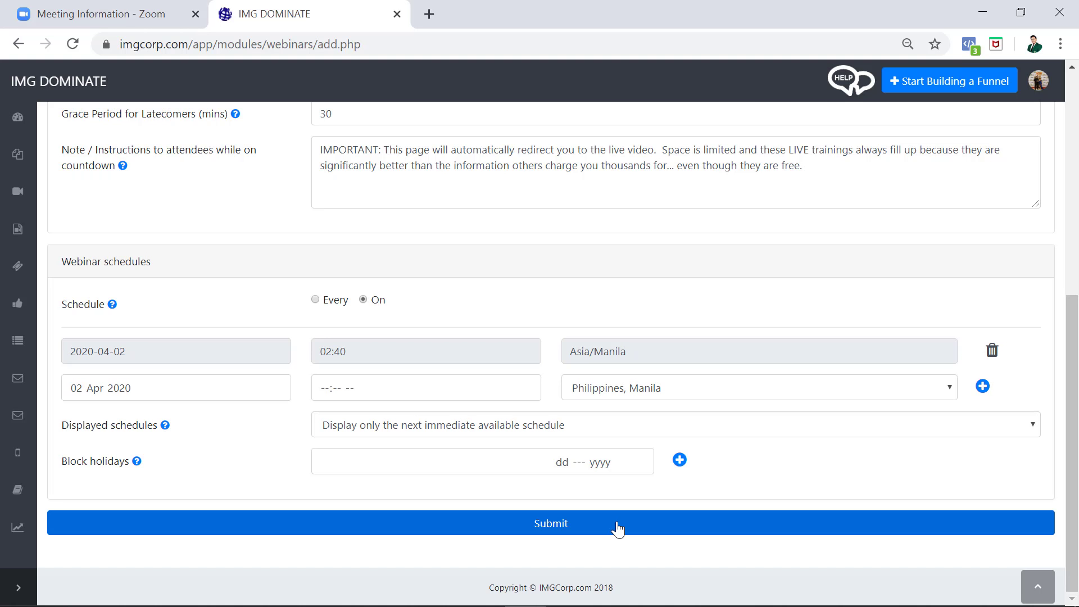
# - Save the webinar and start an IMG Live Webinars funnel on the imgcorp.com domain
pyautogui.click(617, 529)
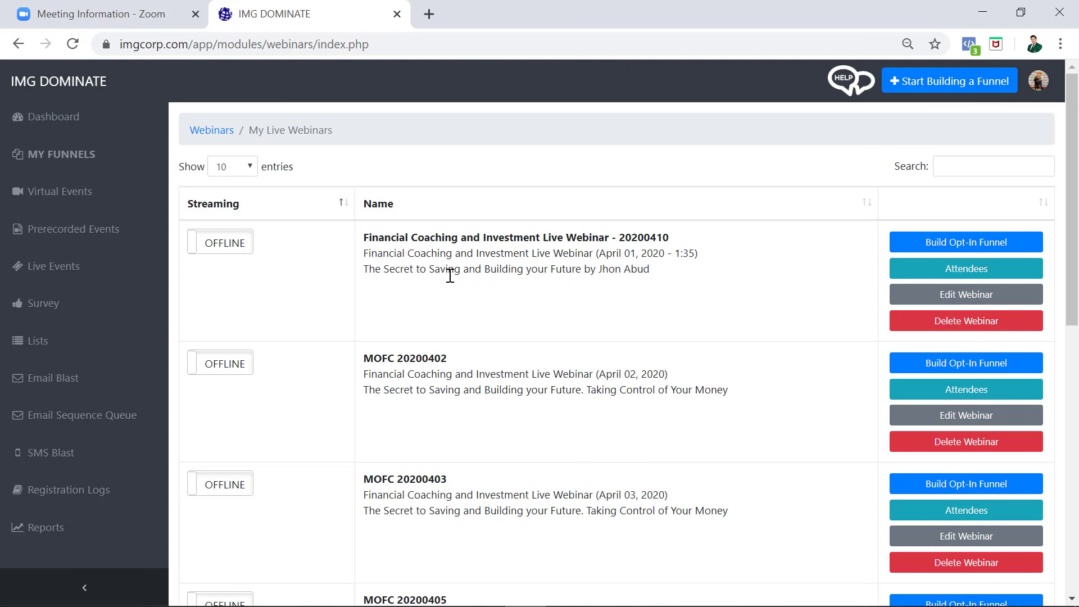
pyautogui.click(952, 250)
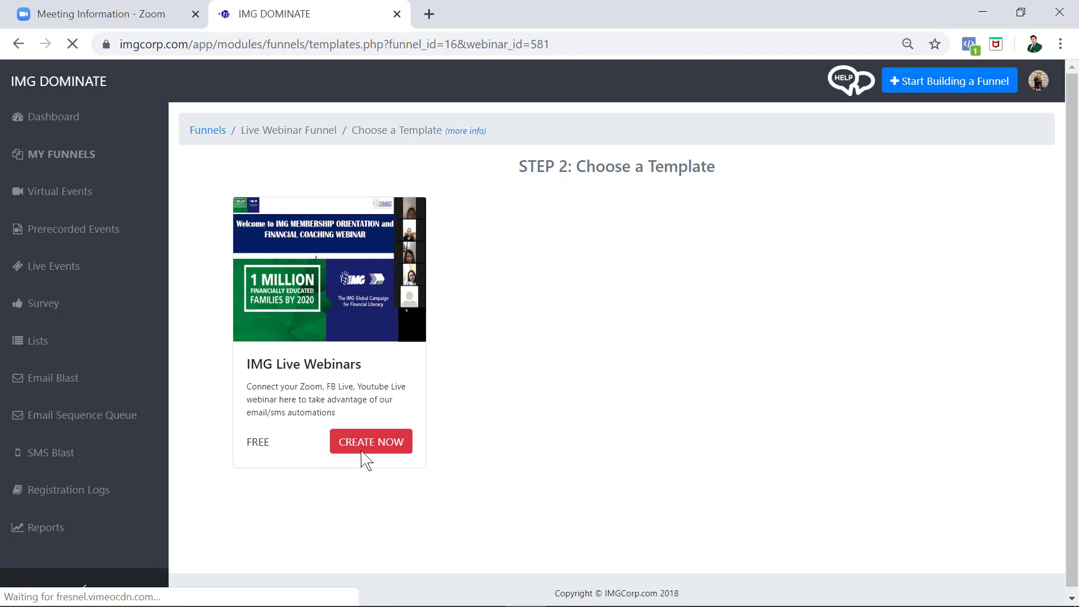
pyautogui.click(346, 451)
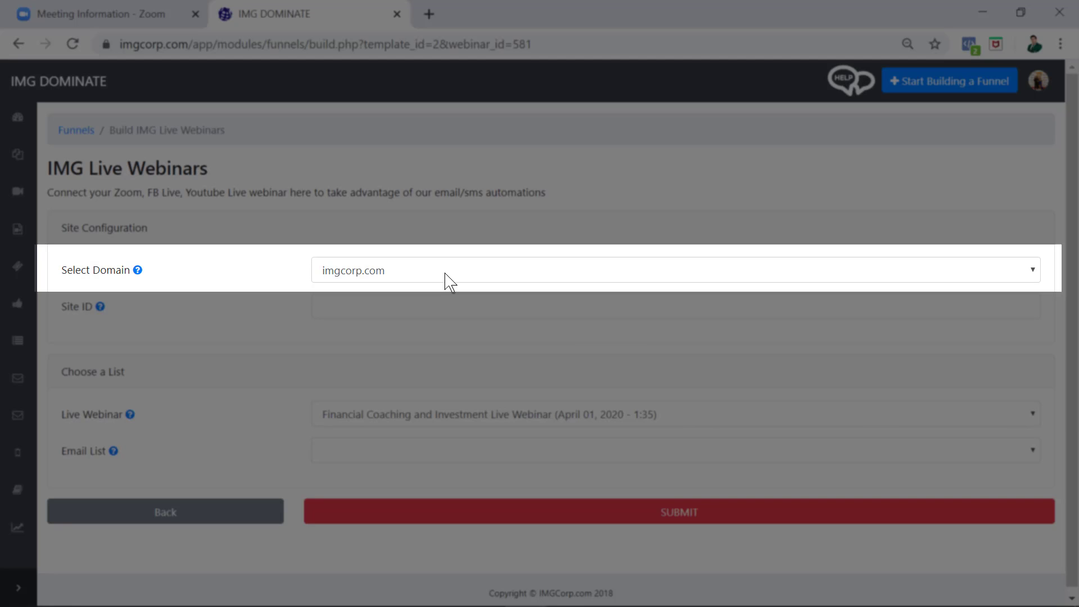
pyautogui.click(448, 276)
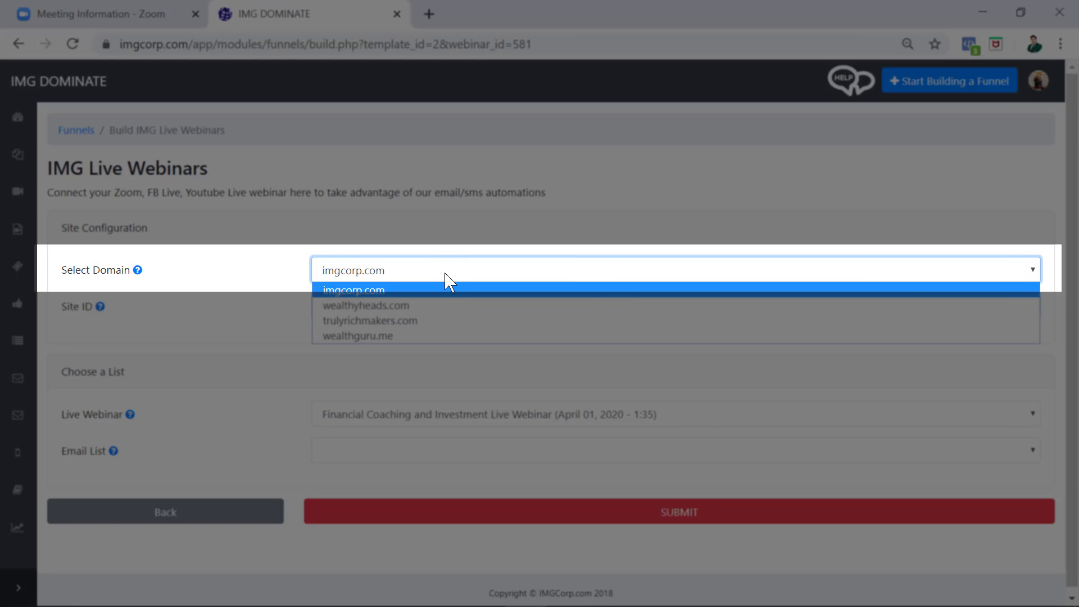
pyautogui.click(446, 280)
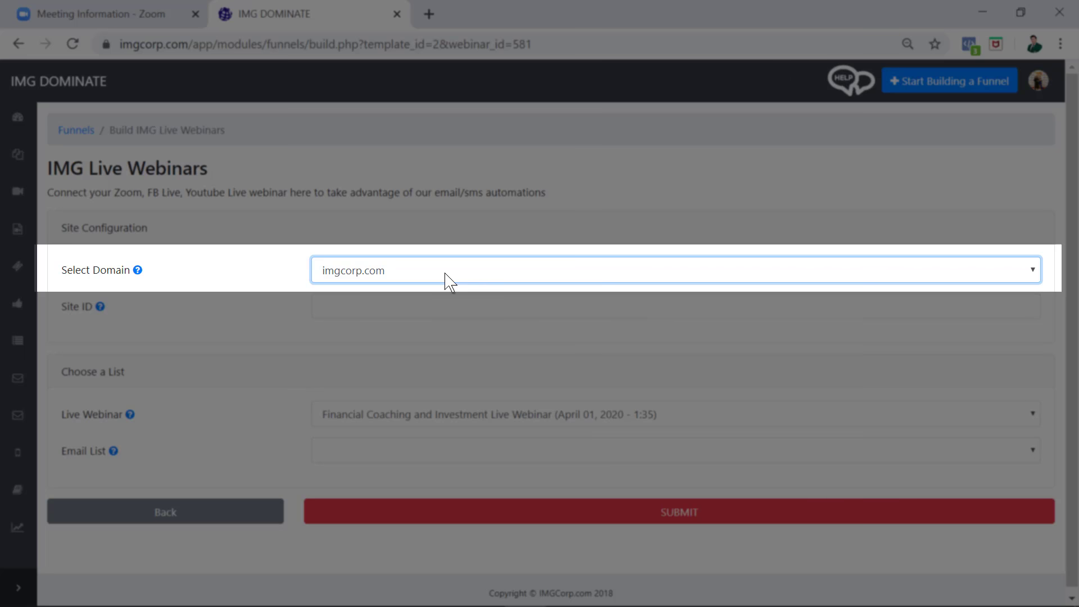
# - Set site ID livewebinar-20200402 and the MOFC Live Webinar Registration List, submit, and open the site
pyautogui.click(366, 307)
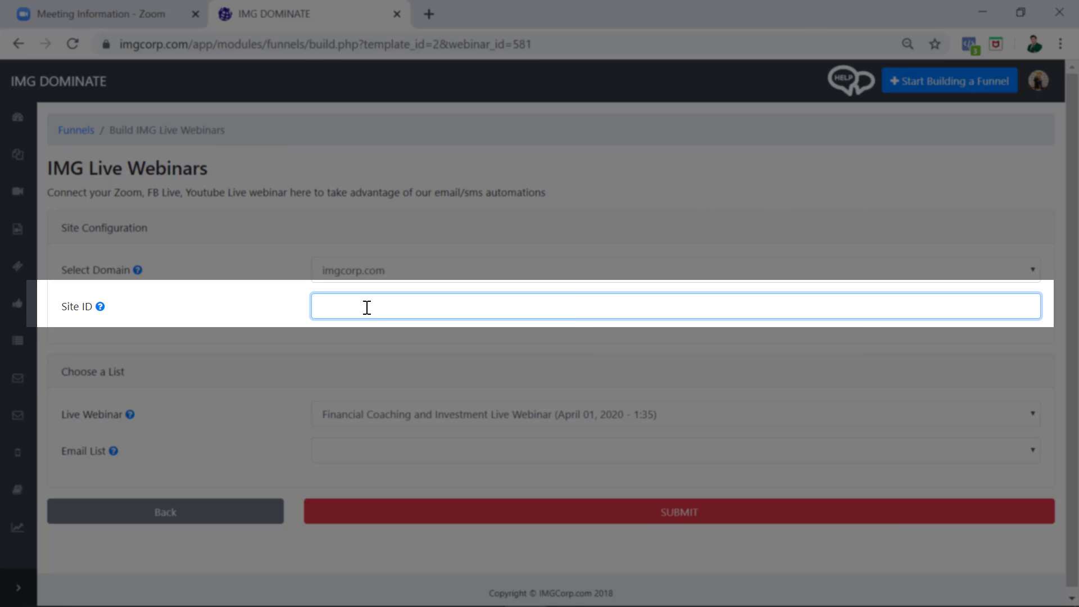
pyautogui.write('live')
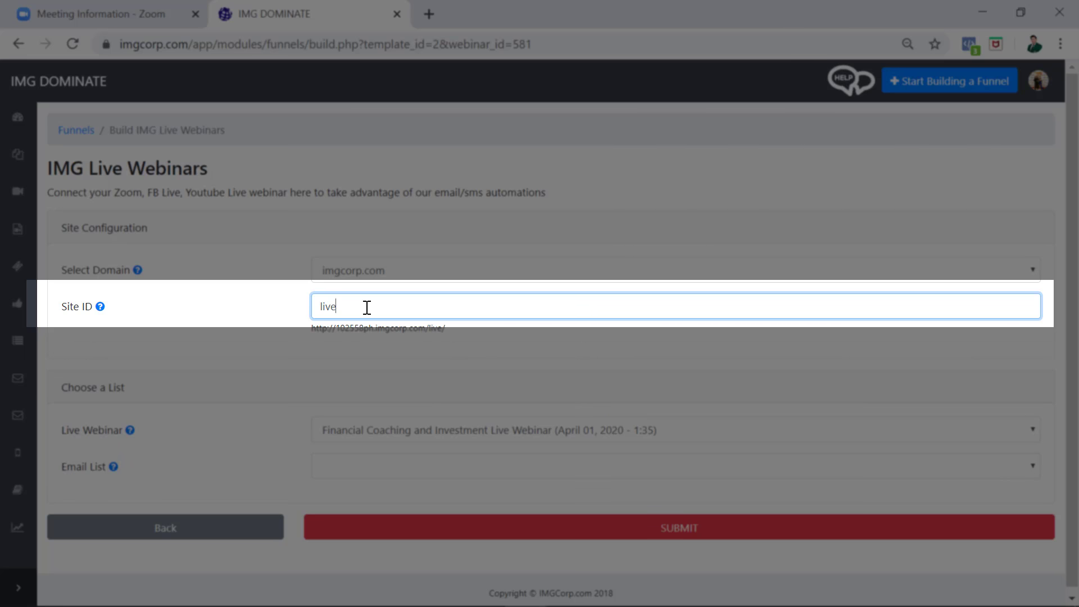
pyautogui.write('webinar-2020')
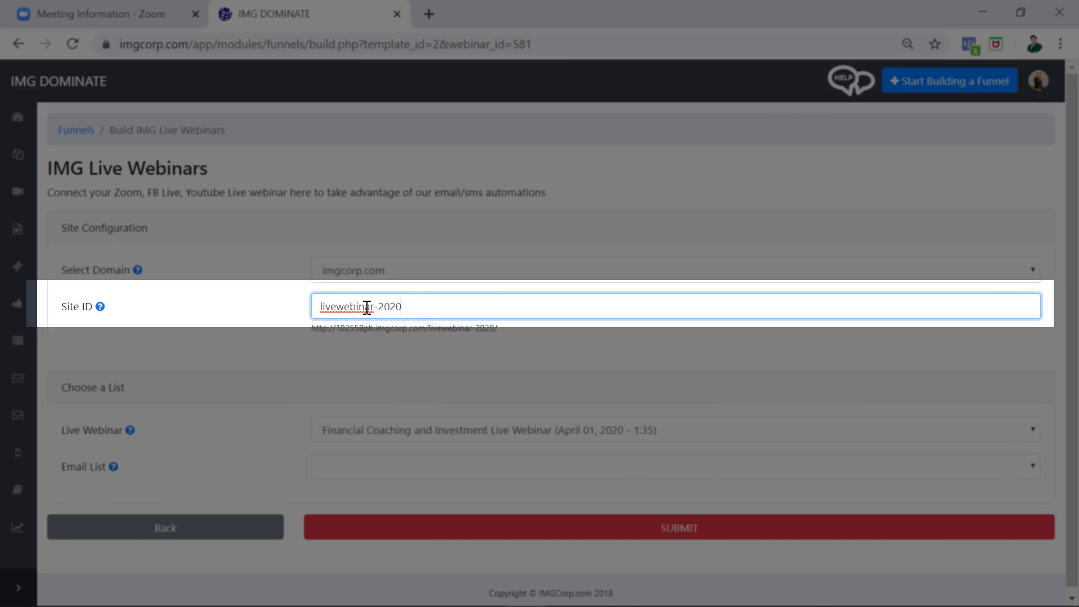
pyautogui.write('0402')
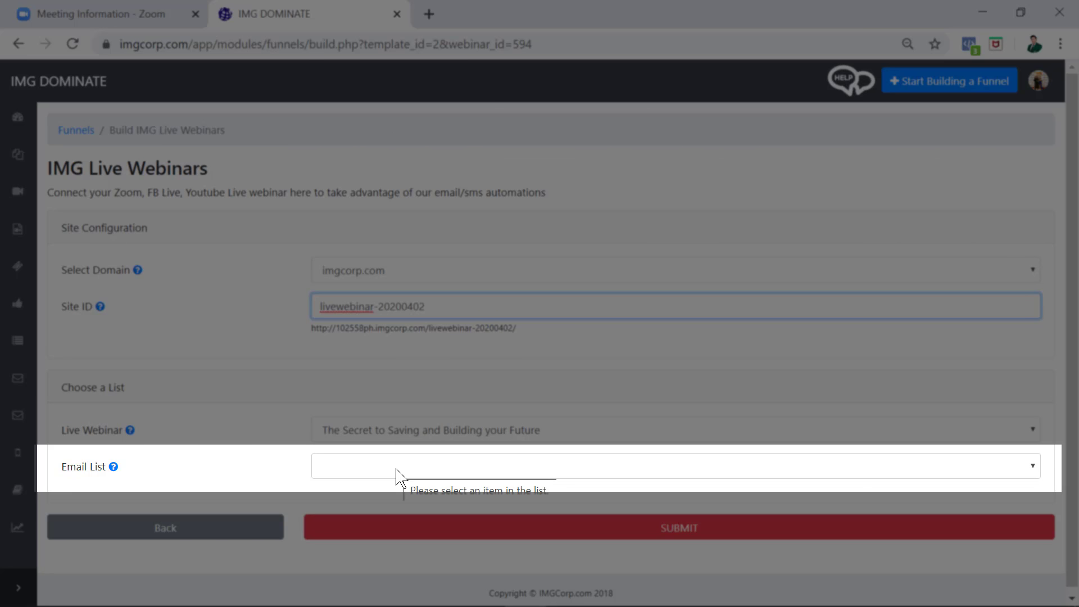
pyautogui.click(396, 469)
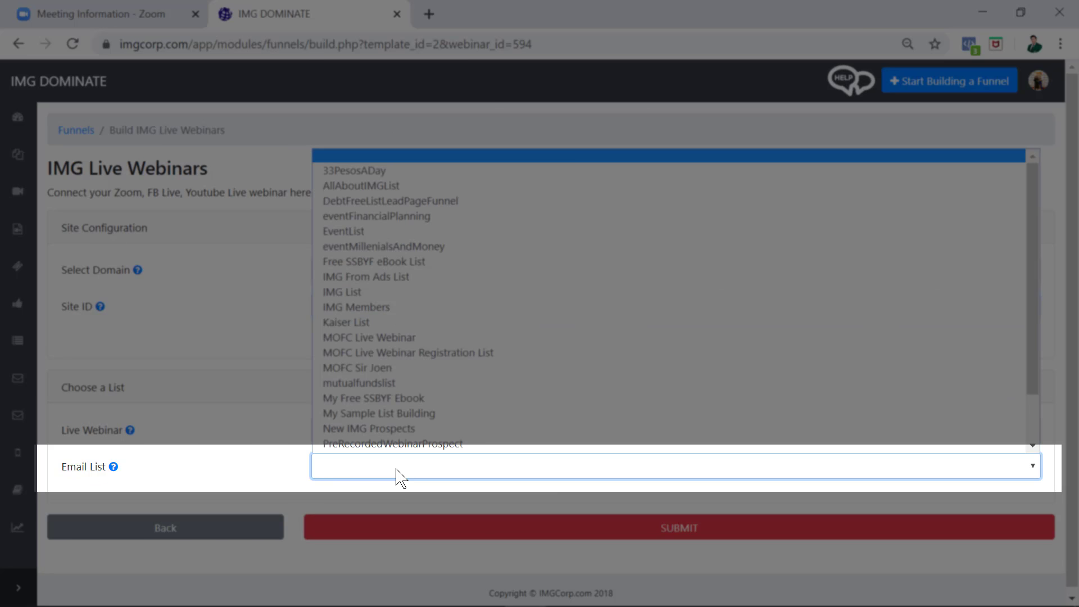
pyautogui.click(443, 355)
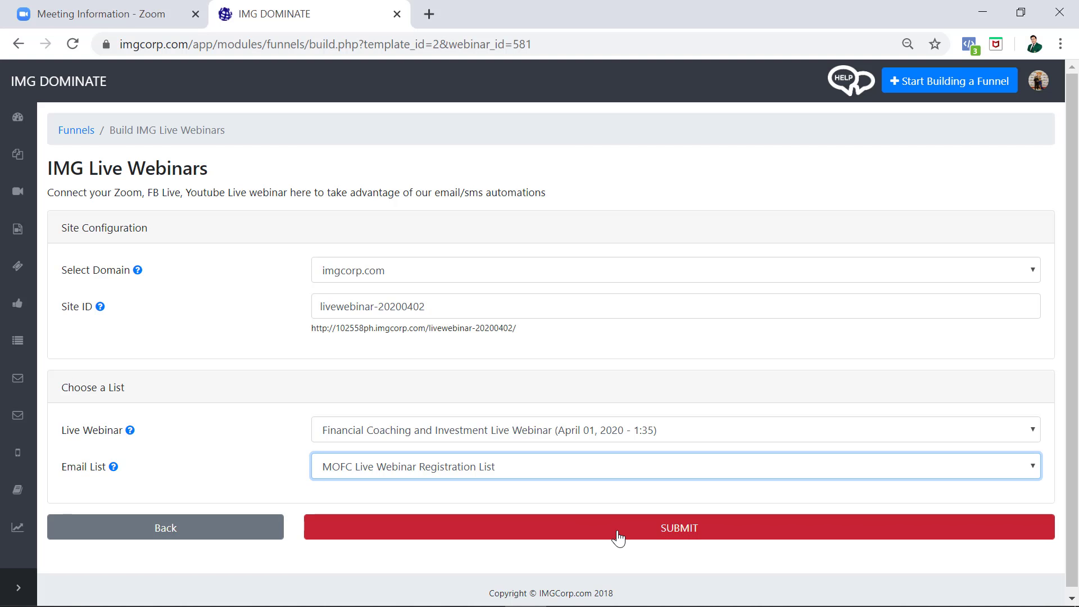
pyautogui.click(618, 531)
pyautogui.click(642, 282)
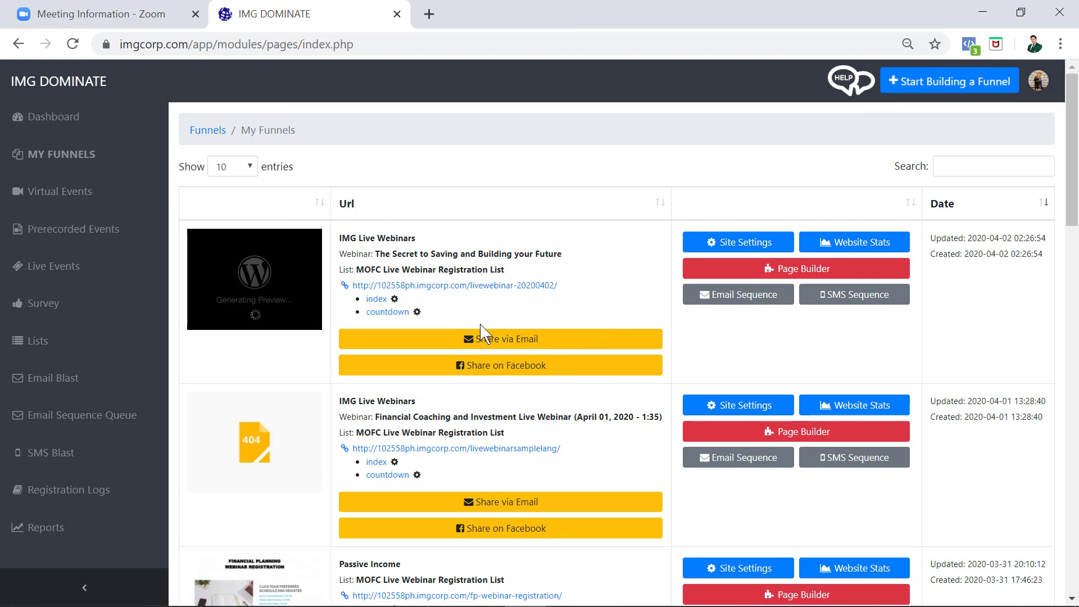
# - Register test attendee 'Sample Live W' using the saved e-mail autofill and submit
pyautogui.click(479, 286)
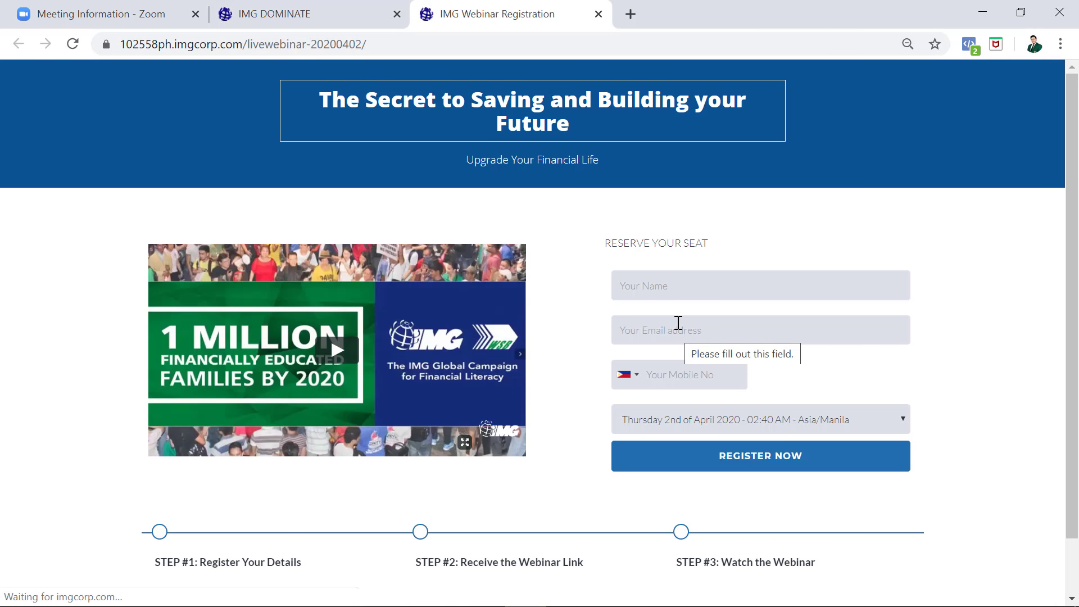
pyautogui.click(671, 285)
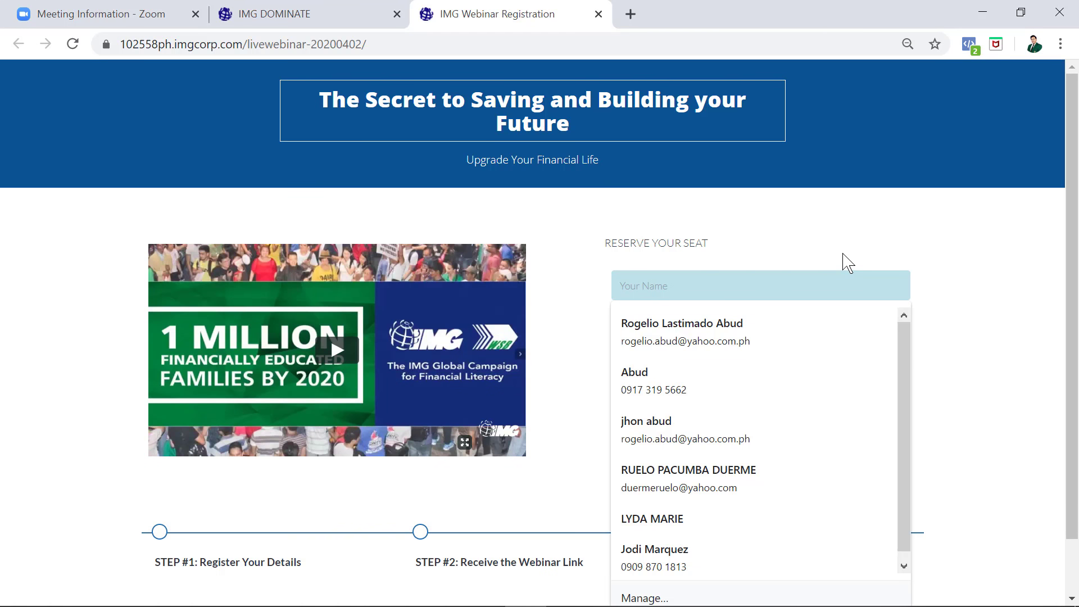
pyautogui.write('Sa')
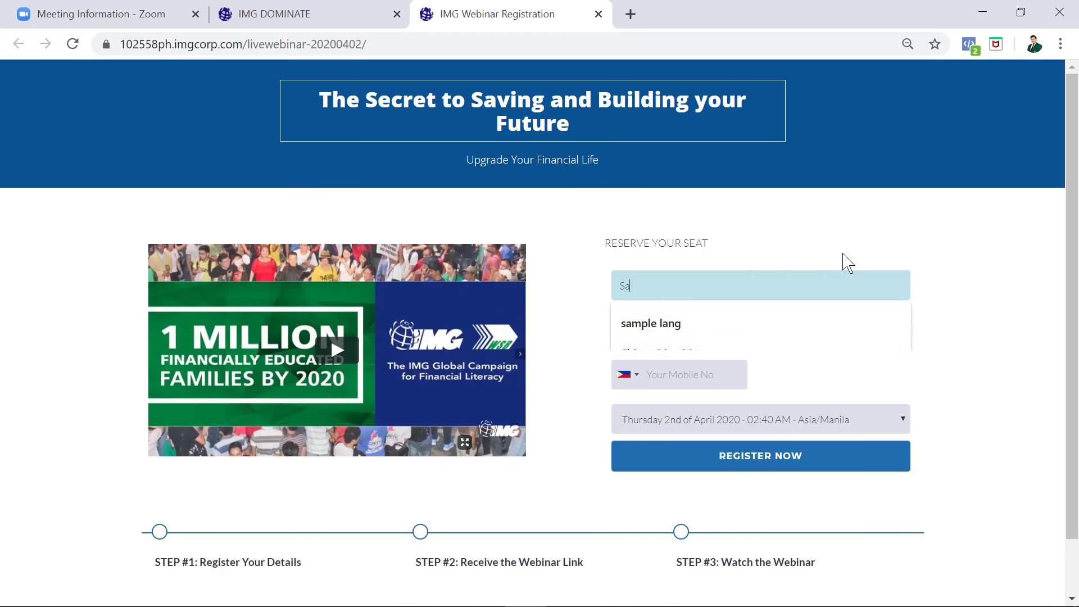
pyautogui.write('mple')
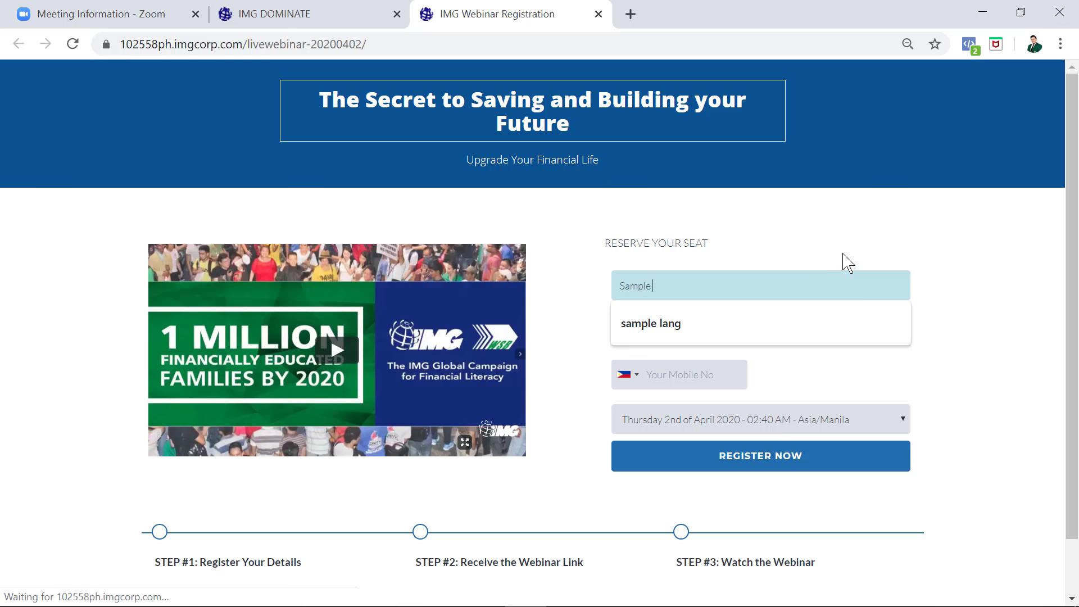
pyautogui.write(' Live Webinar')
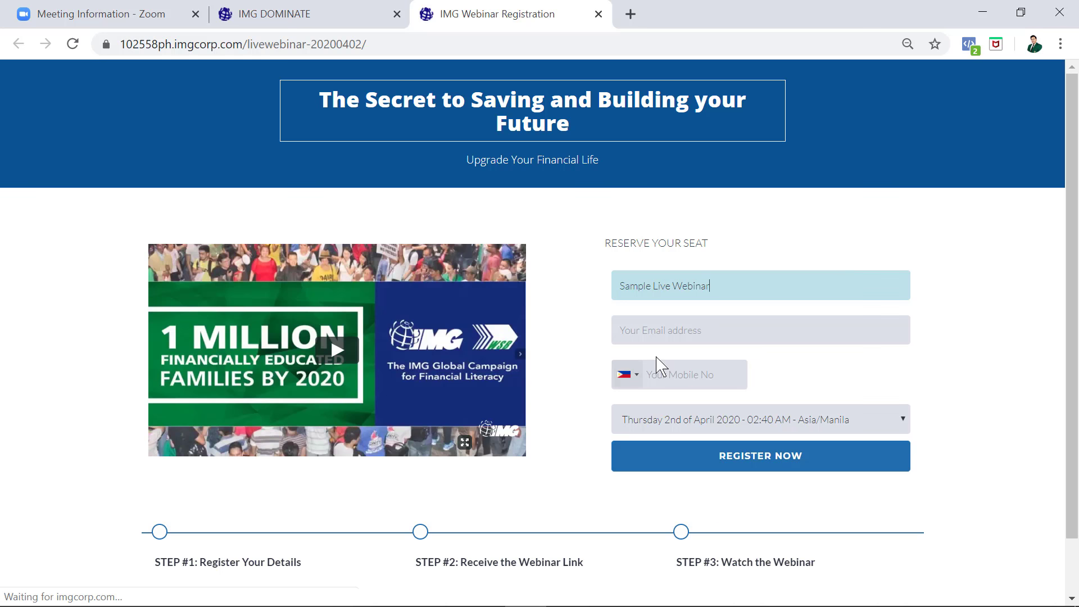
pyautogui.click(672, 334)
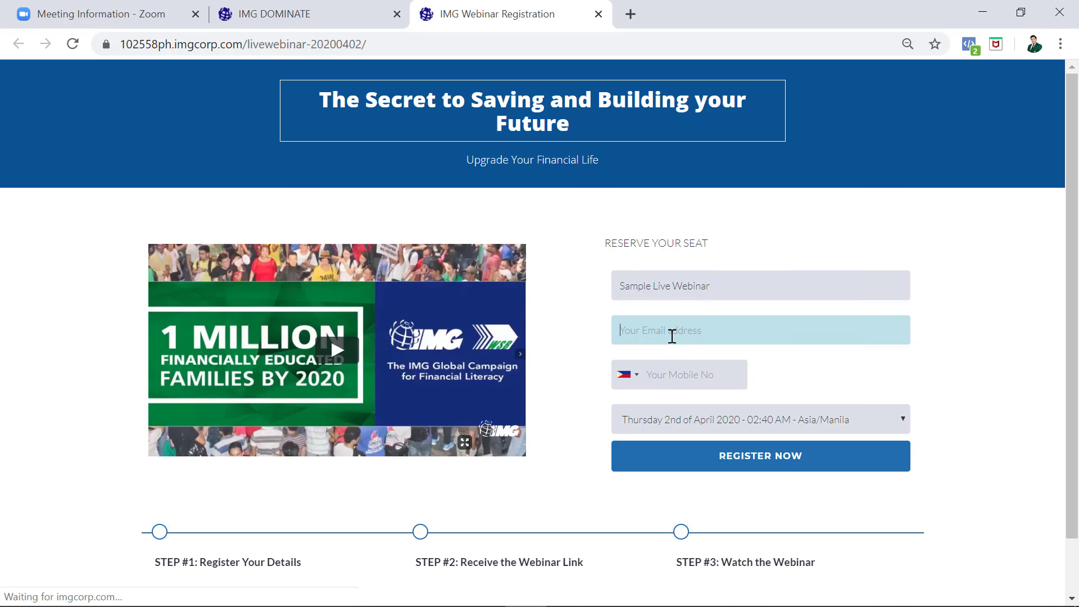
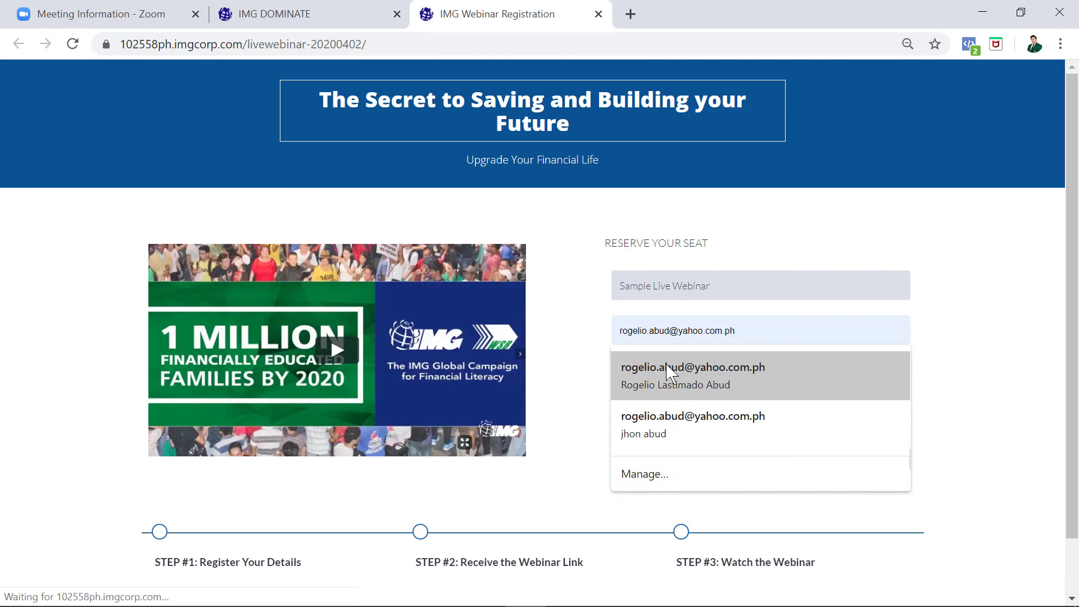
pyautogui.click(661, 371)
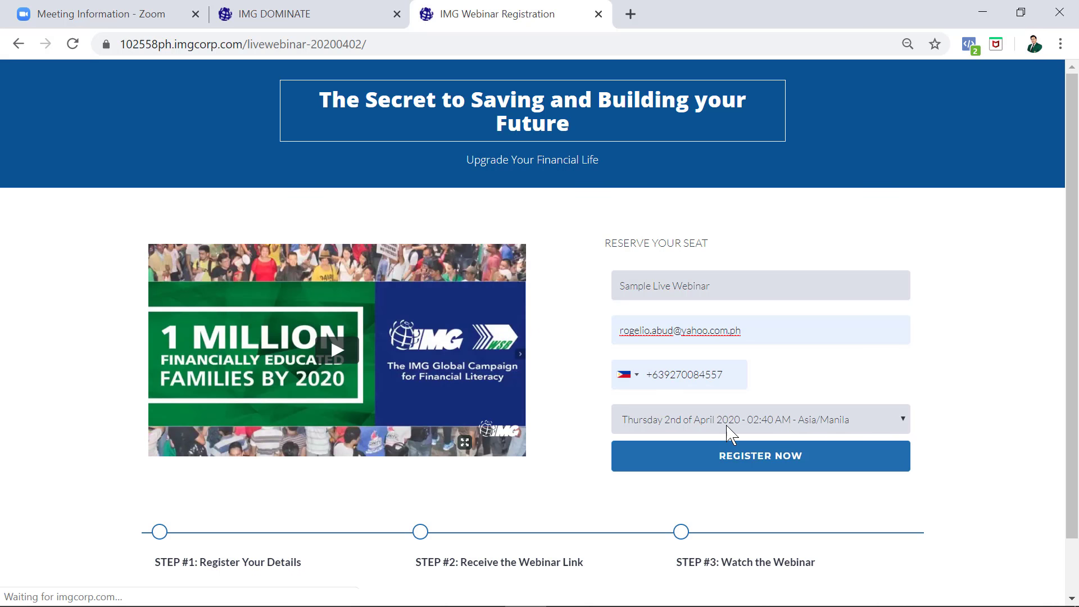
pyautogui.click(697, 469)
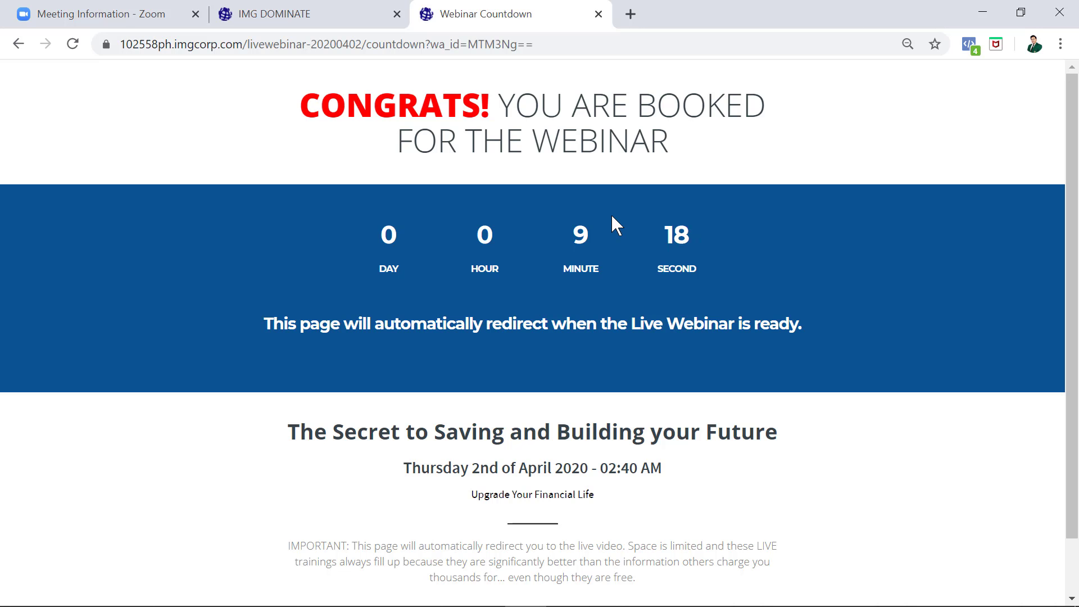
# - Return to the countdown page and let the browser open the Zoom Meetings app
pyautogui.hotkey('ctrl', 'shift', 'Tab')
pyautogui.scroll(15, 277, 109)
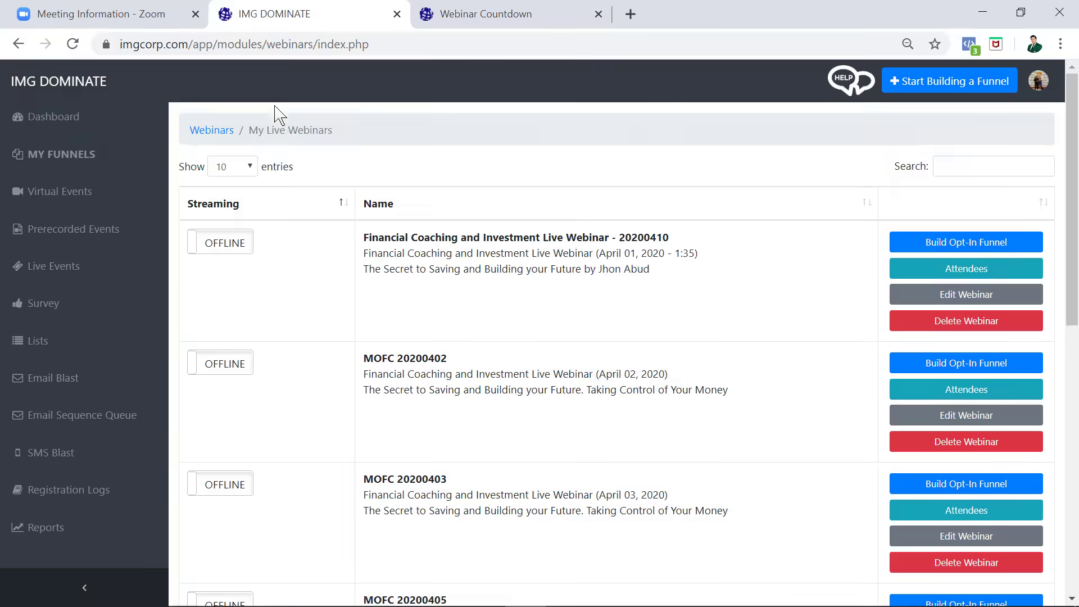
pyautogui.click(513, 17)
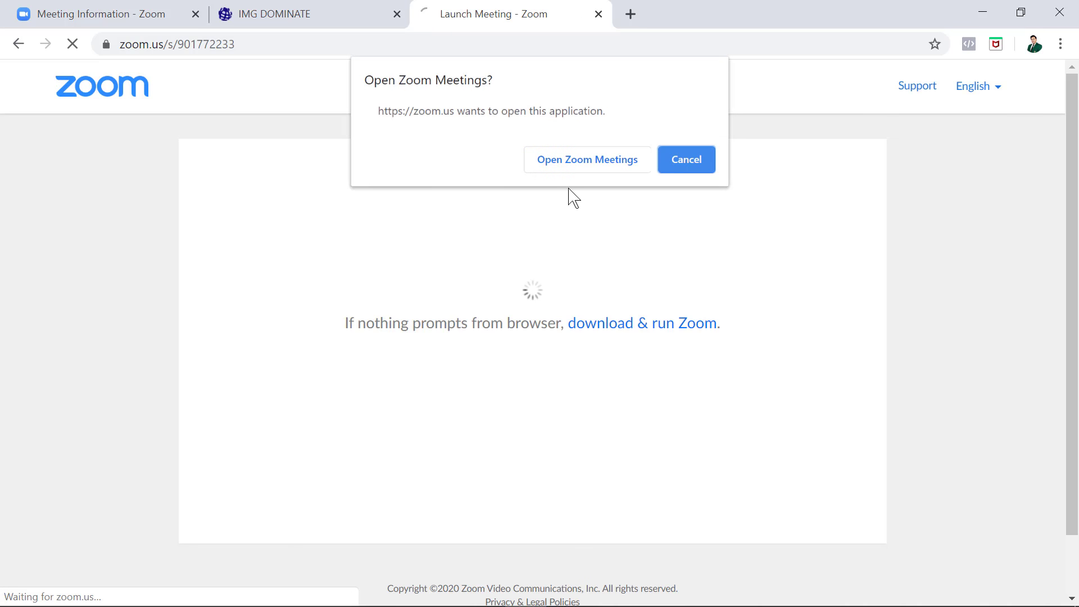
pyautogui.click(597, 168)
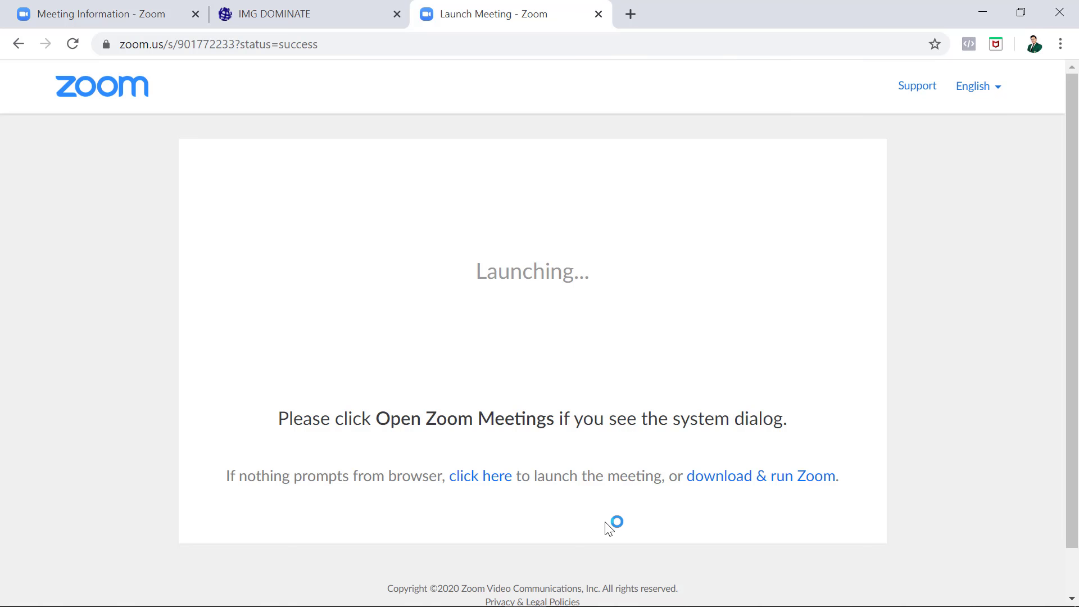